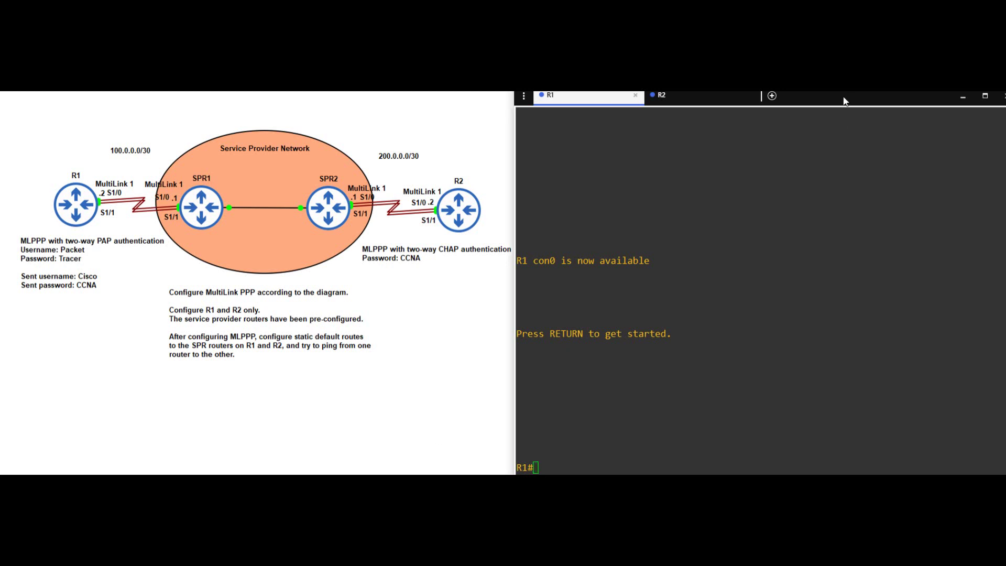
- Shift the R1 console slightly left beside the diagram and focus its terminal
drag(844, 101, 831, 97)
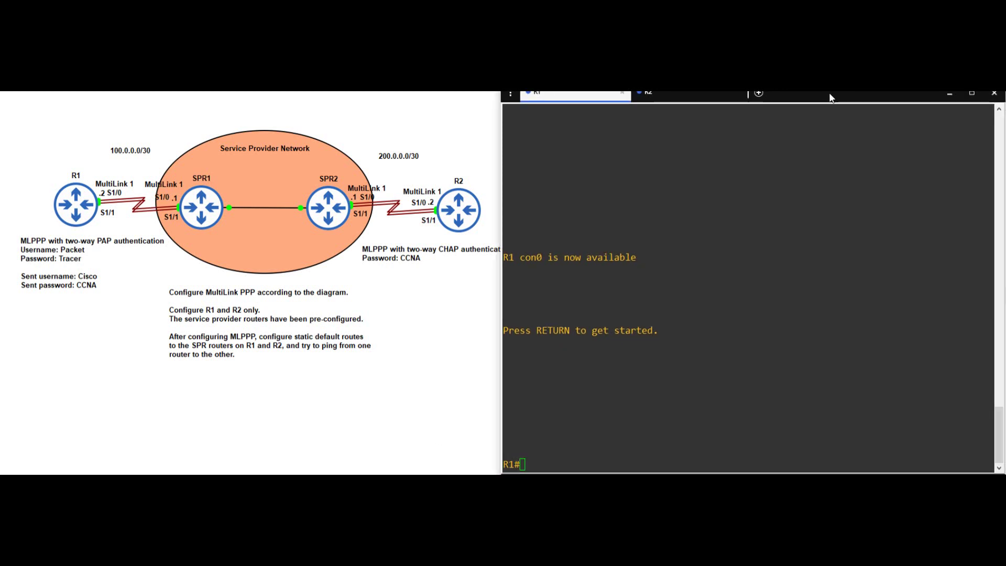
click(528, 468)
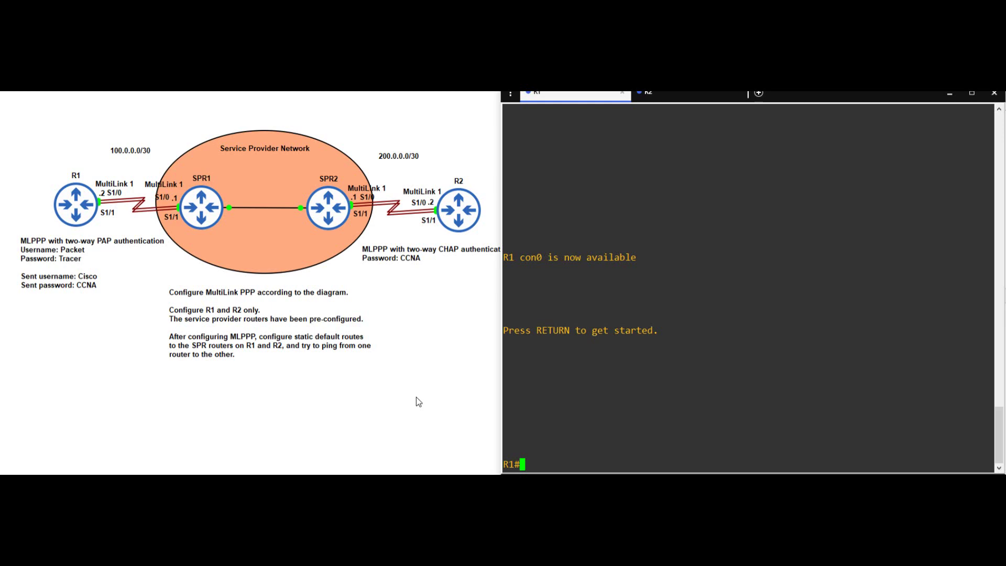
- Enter global configuration on R1 and create the diagram's local PAP username with its password
key(Return)
key(Return)
text(conf t)
key(Return)
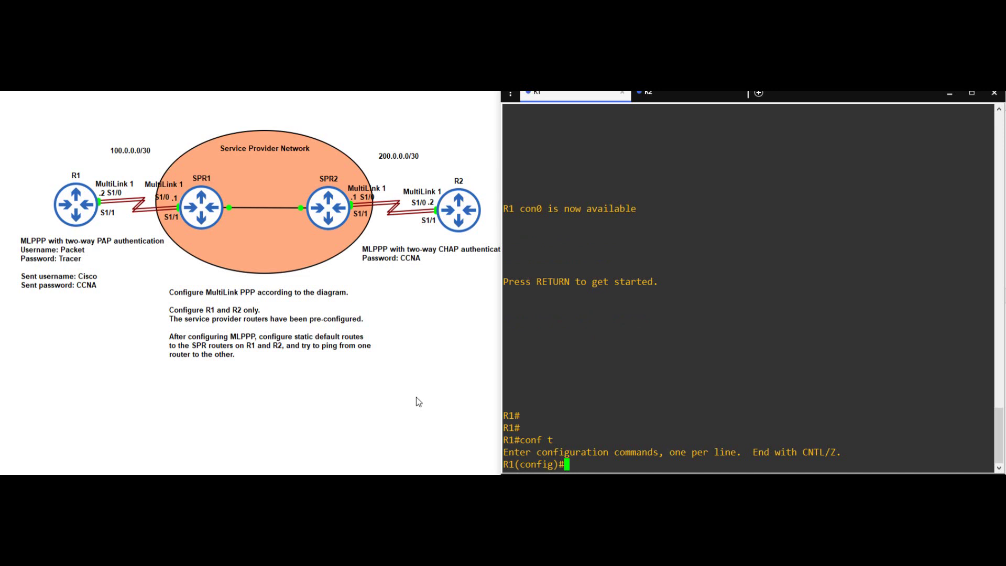
text(username)
text(Packet pass)
key(Tab)
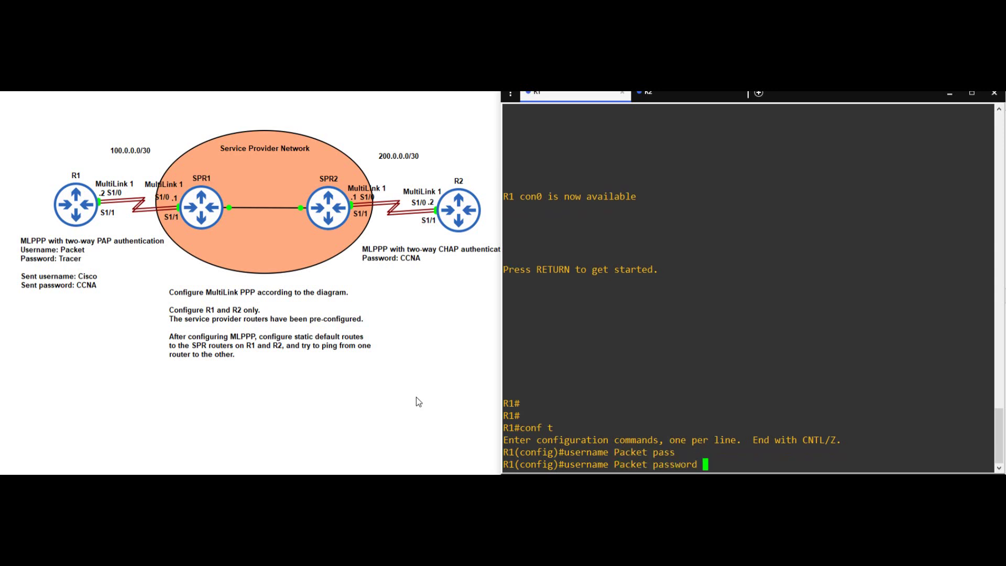
text(Tracer)
key(Return)
key(Return)
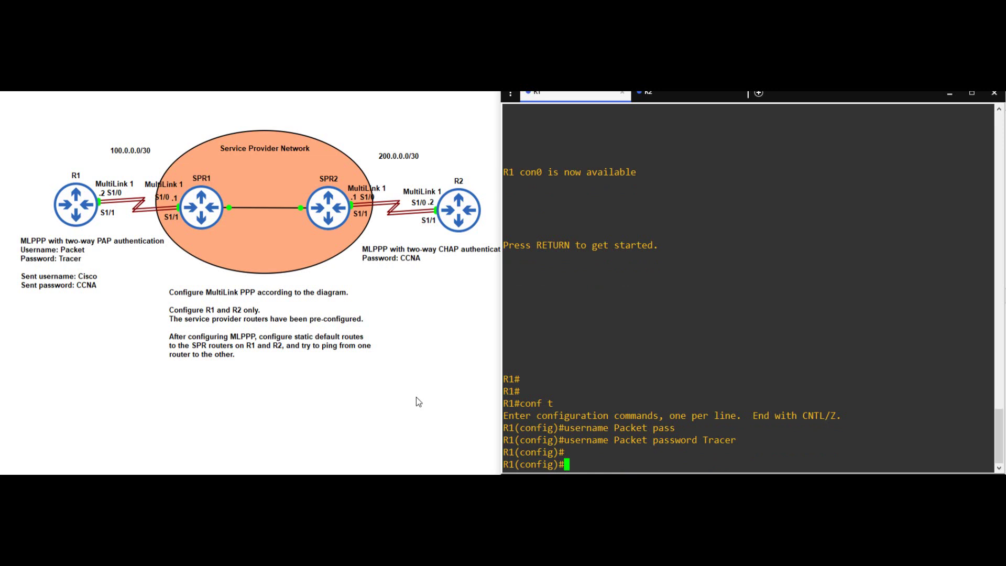
text(inter)
key(Tab)
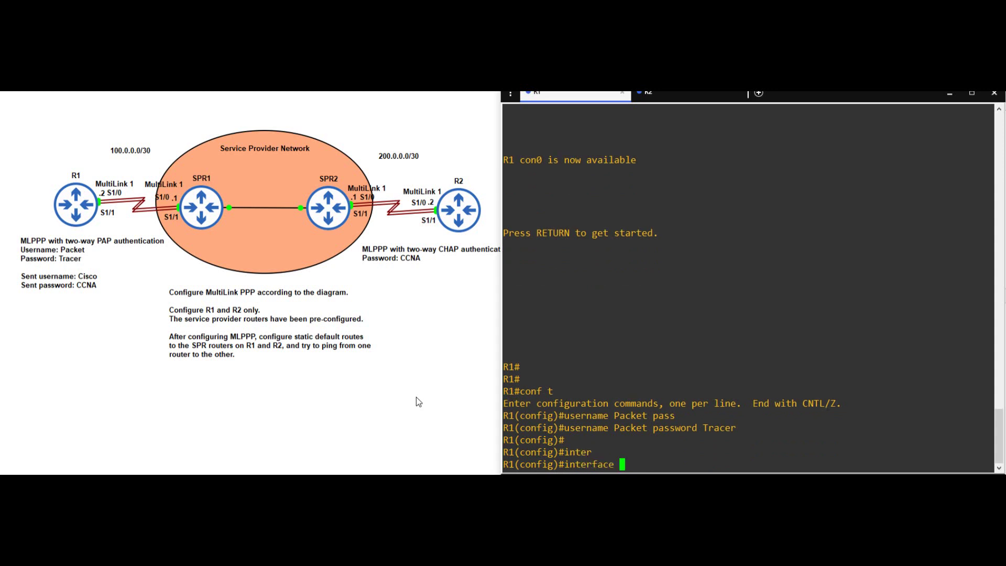
- Create interface multilink 1 and enter ppp multilink and ppp multilink group 1
text(multi)
key(Tab)
text(1)
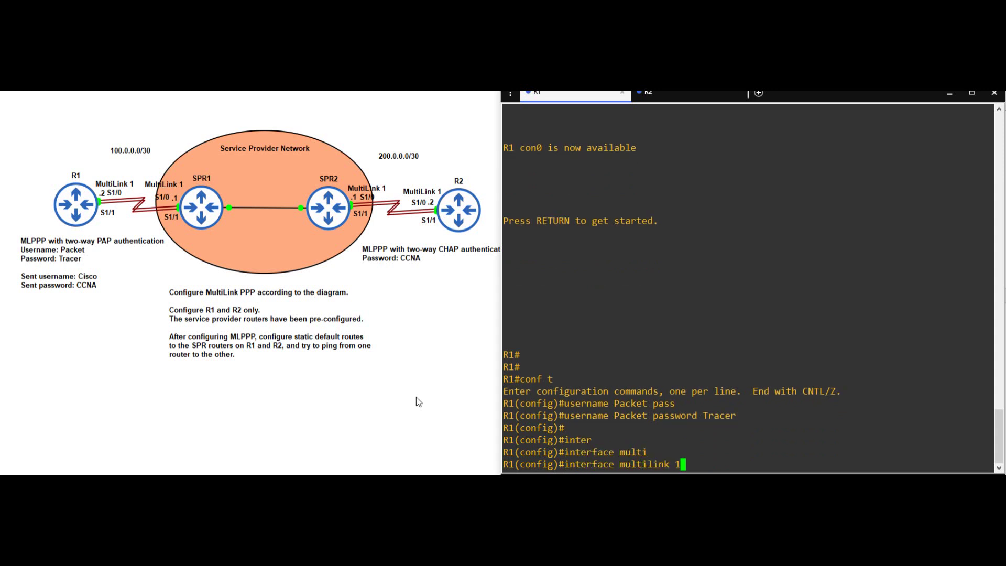
key(Return)
key(Return)
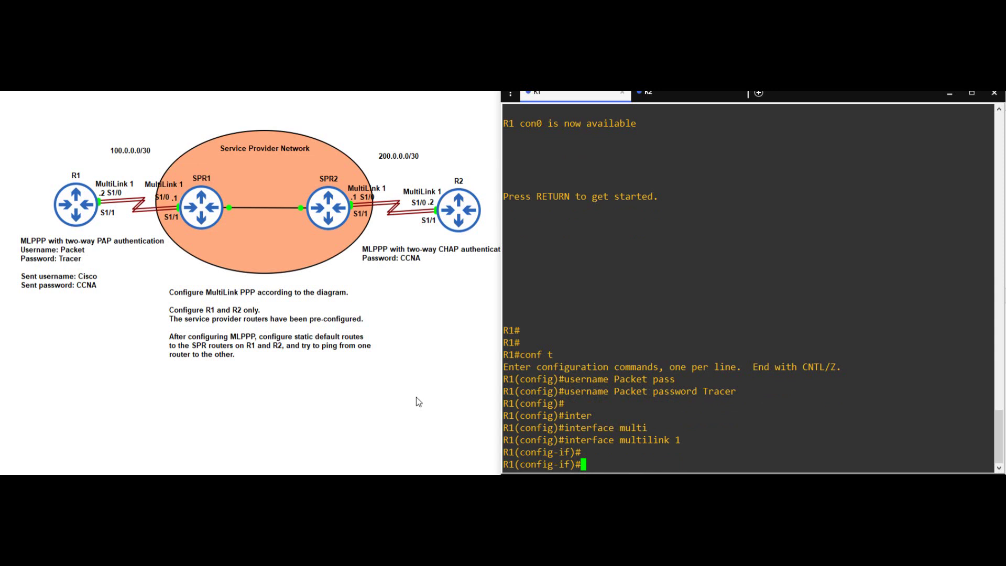
text(ppp multi)
key(Tab)
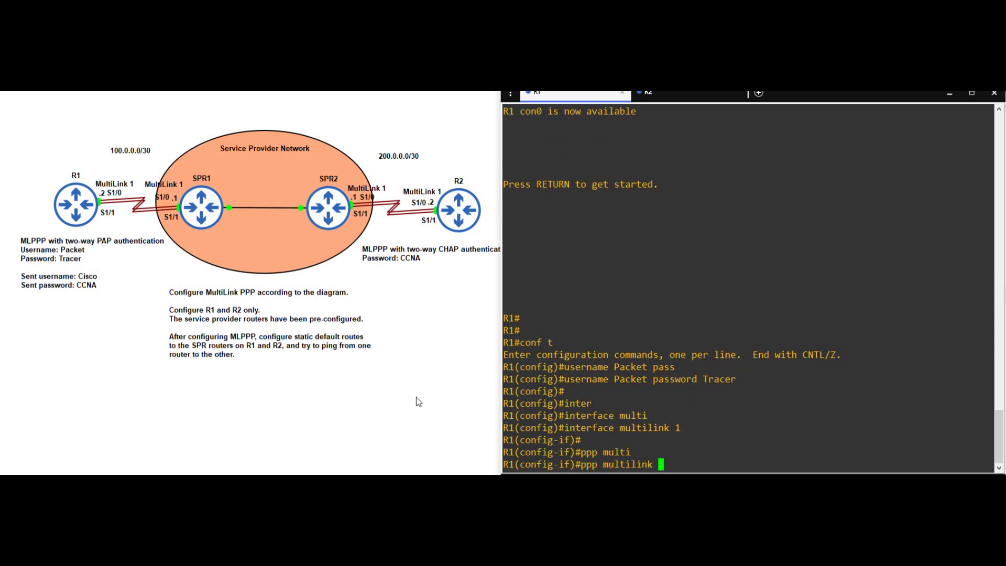
key(Return)
key(Return)
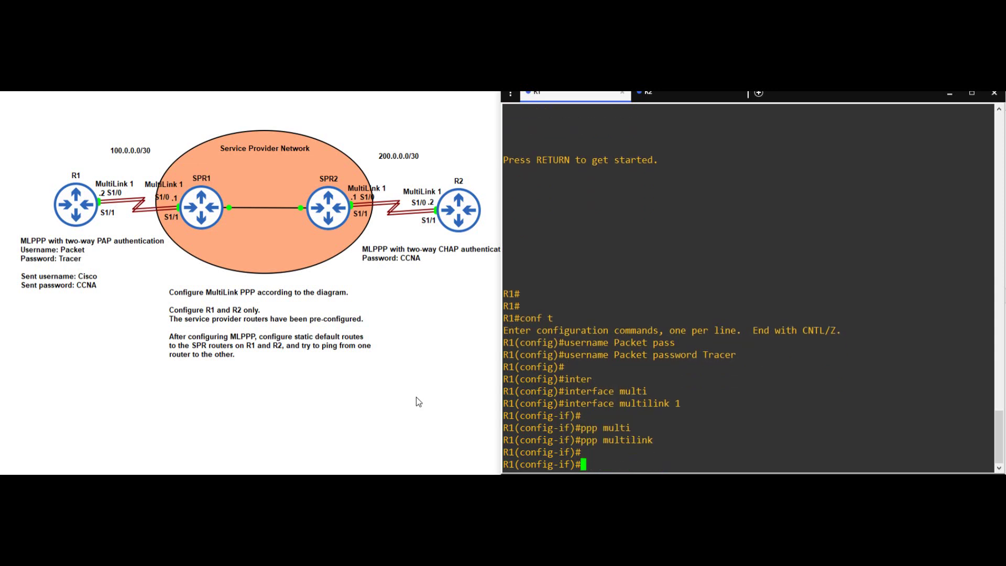
key(Up)
text(group 1)
key(Return)
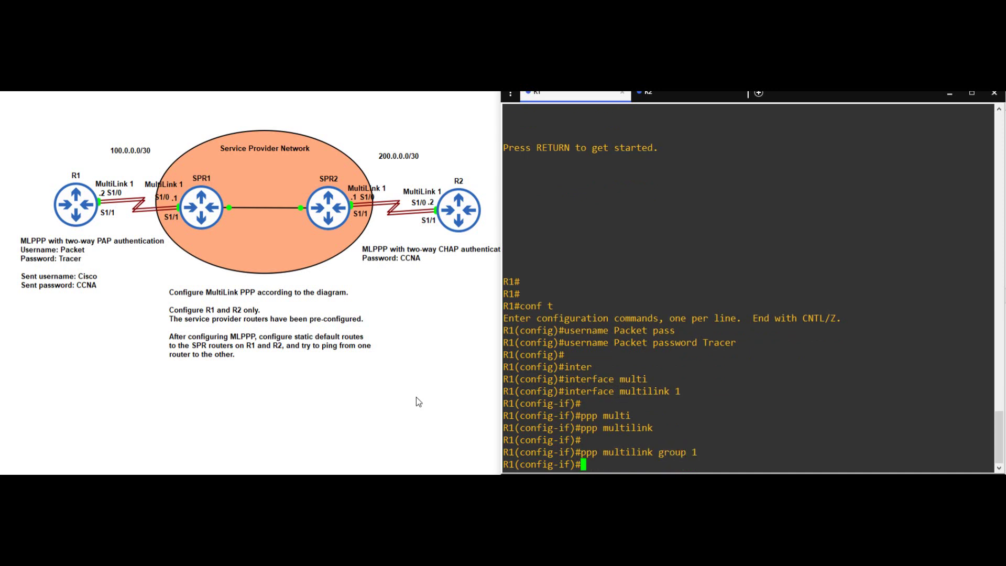
key(Return)
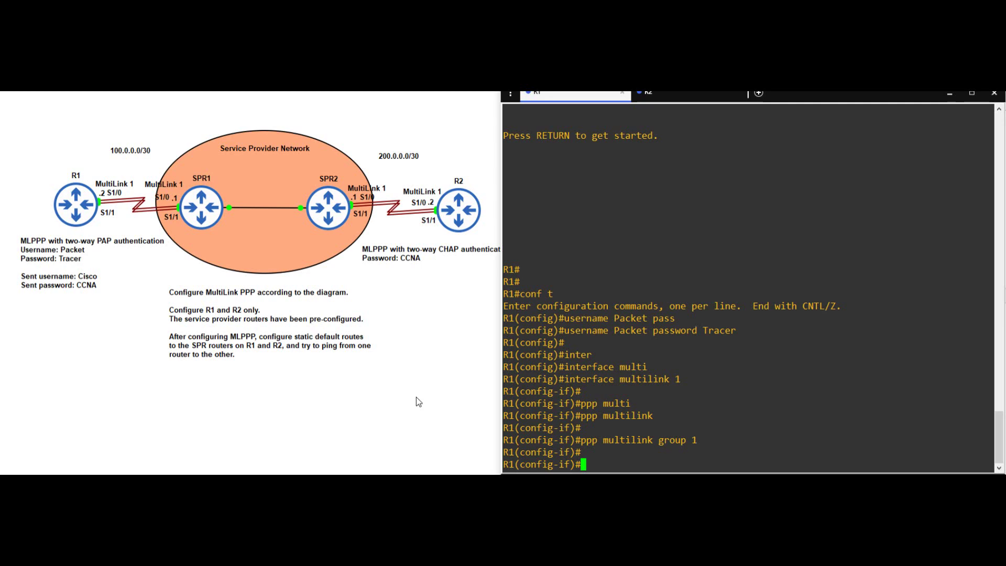
- Enable PAP authentication on Multilink 1 and set the PAP sent username and password
text(ppp authen)
key(Tab)
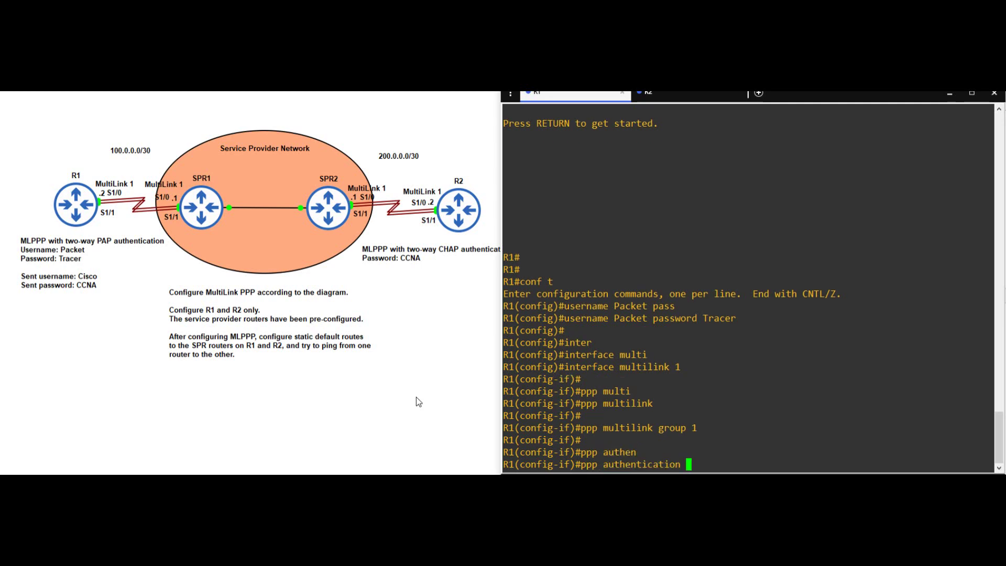
text(pap)
key(Return)
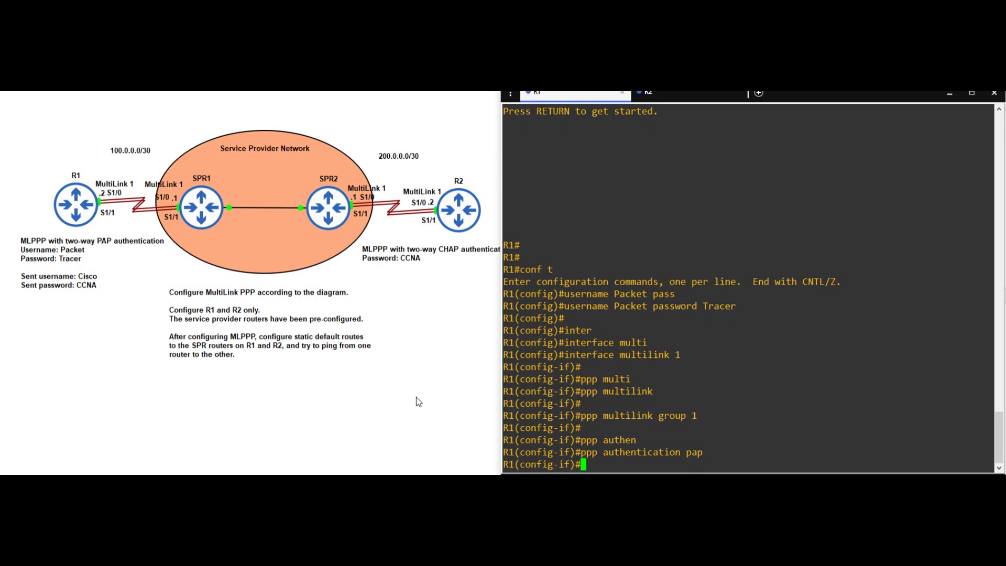
key(Return)
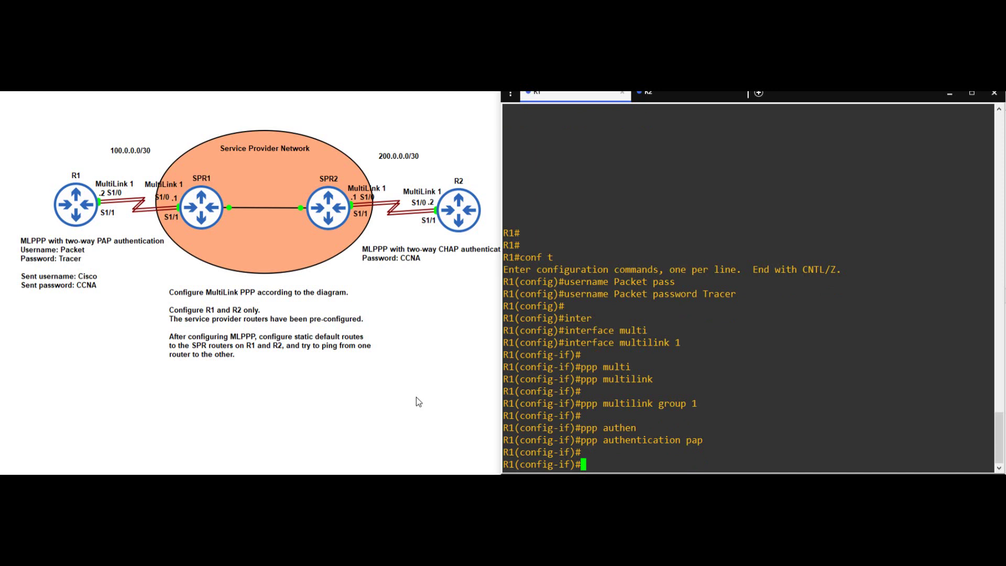
text(ppp pap sent)
key(Tab)
text(Cisco p)
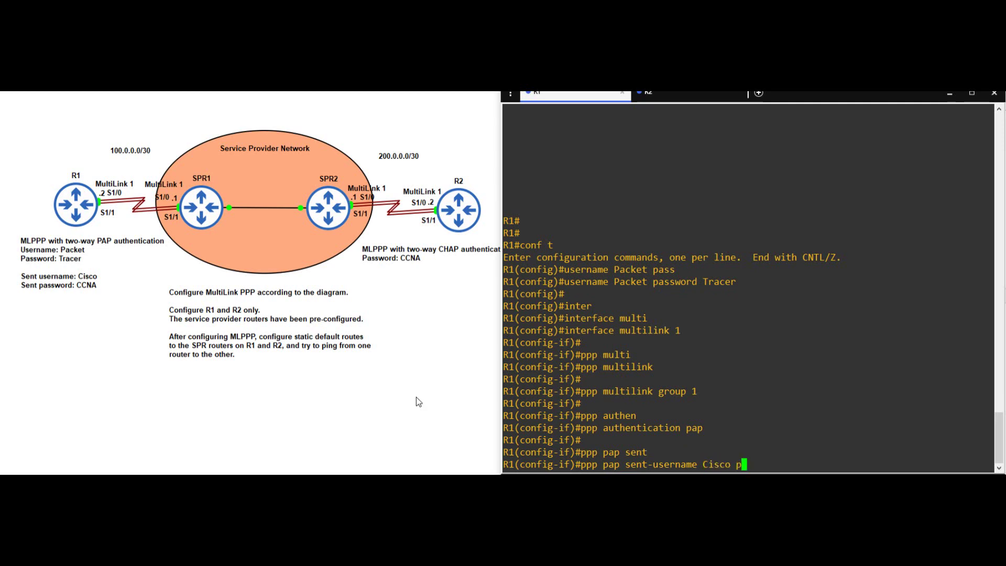
text(ass)
key(Tab)
text(CCNA)
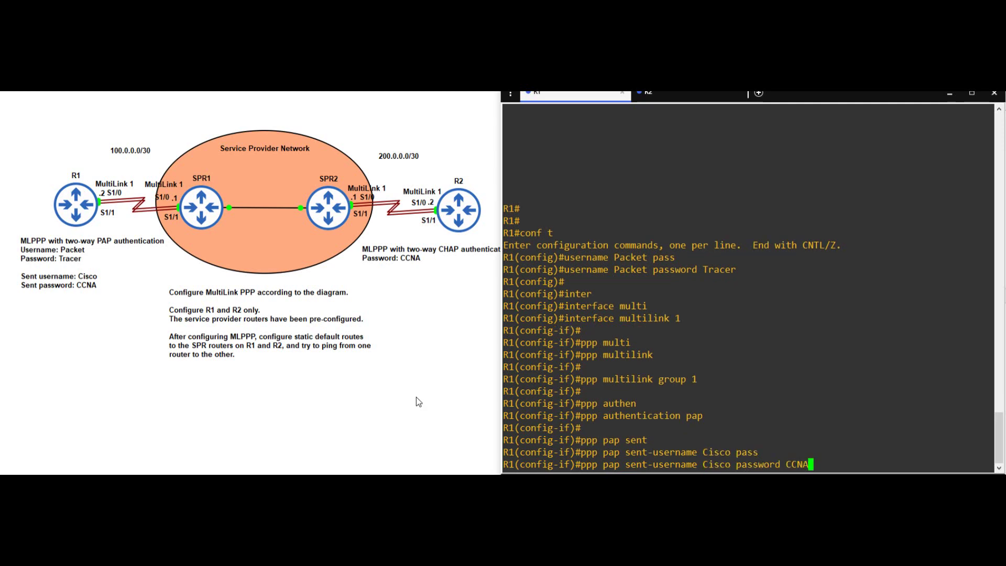
key(Return)
key(Return)
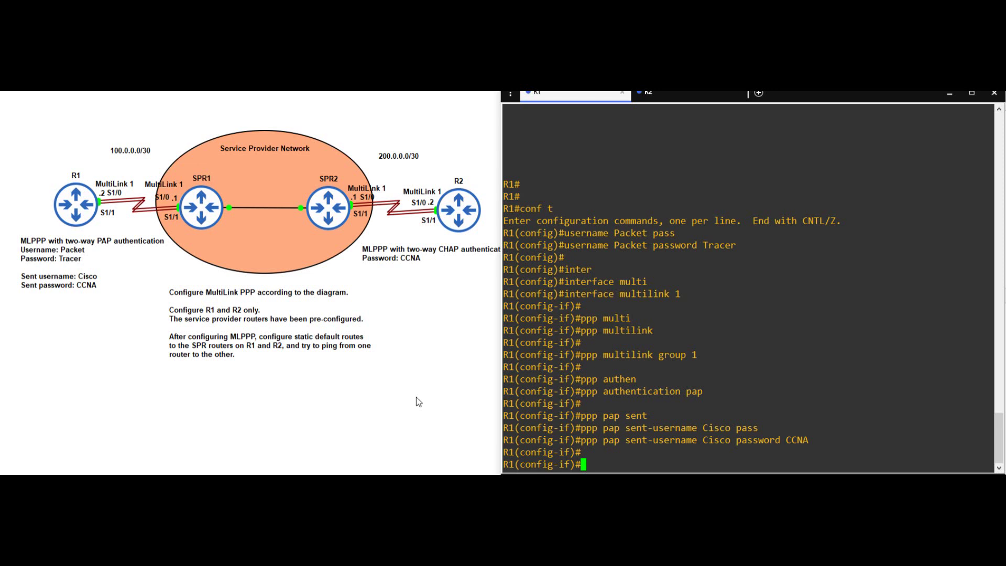
- Assign 100.0.0.2 255.255.255.252 to Multilink 1 and display its running configuration
text(ip add)
key(Tab)
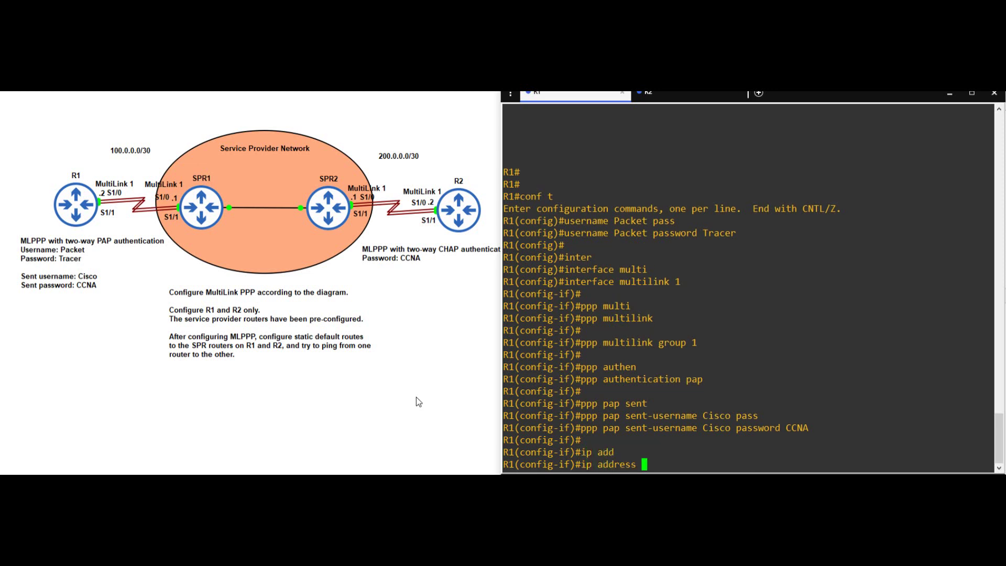
text(100.0.0.2 255.255.255.252)
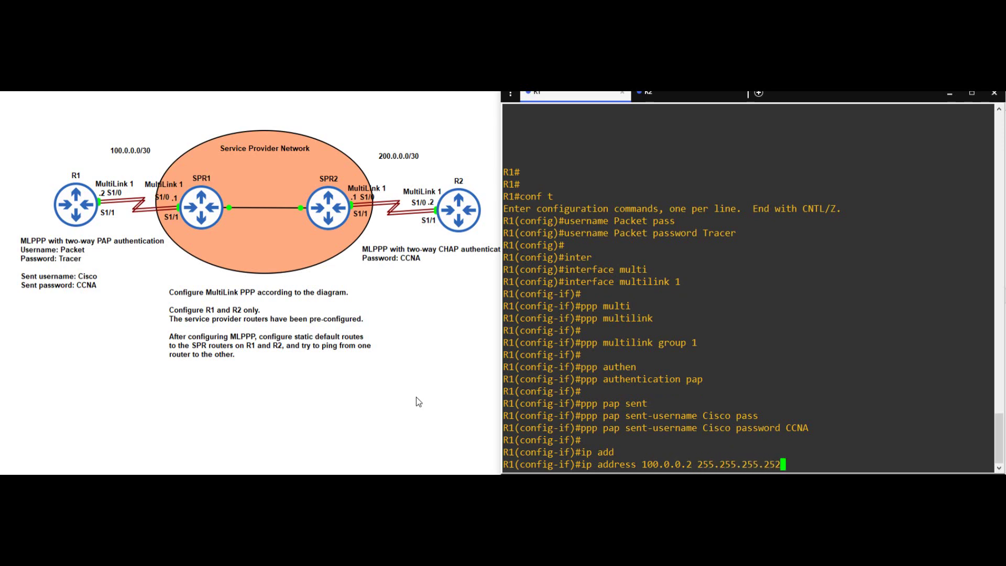
key(Return)
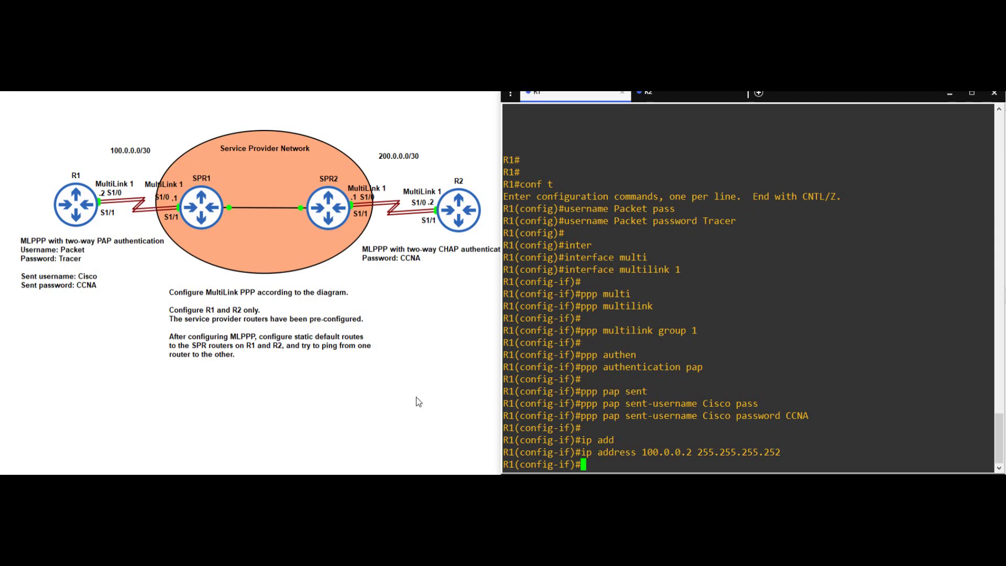
key(Return)
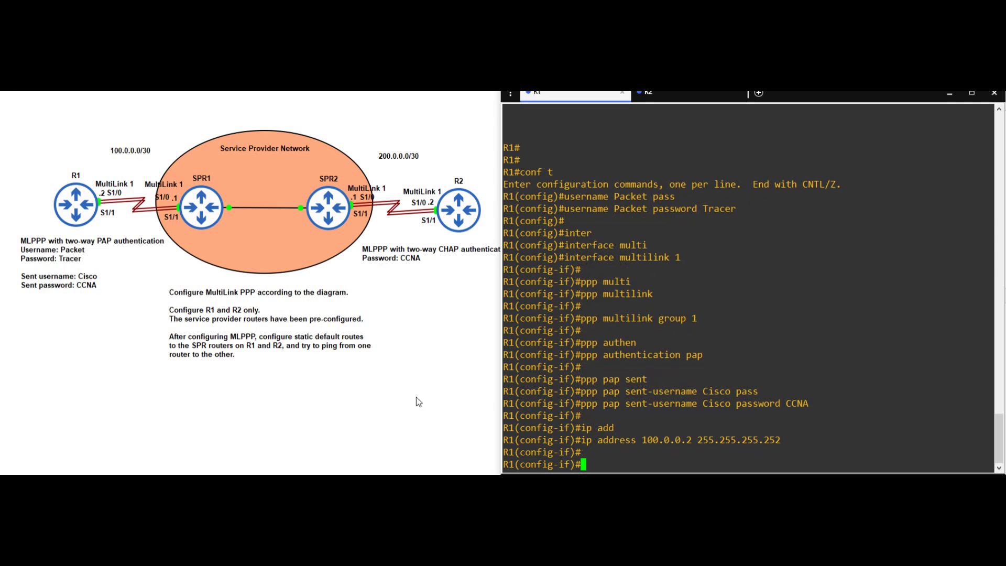
text(do sh run int multi 1)
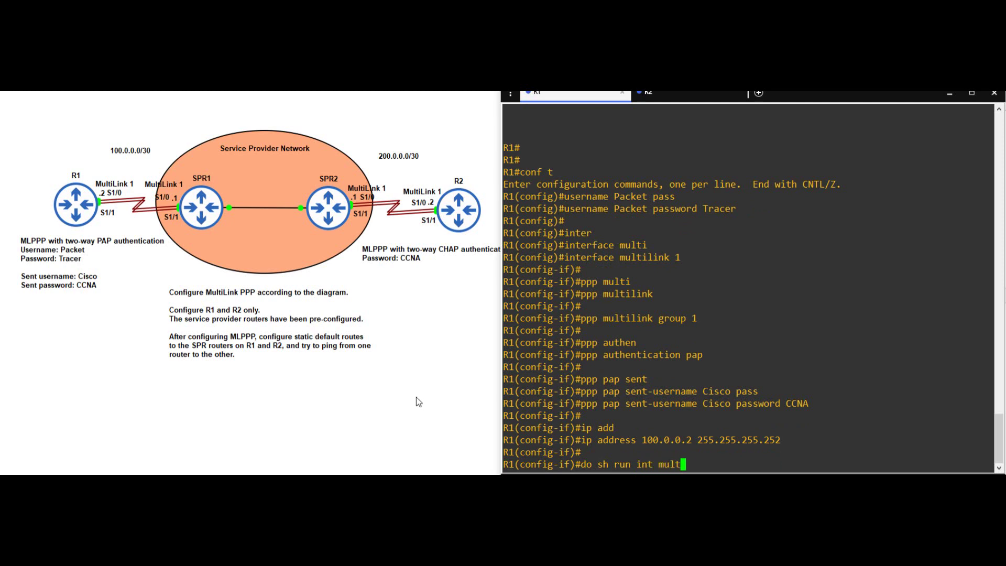
key(Return)
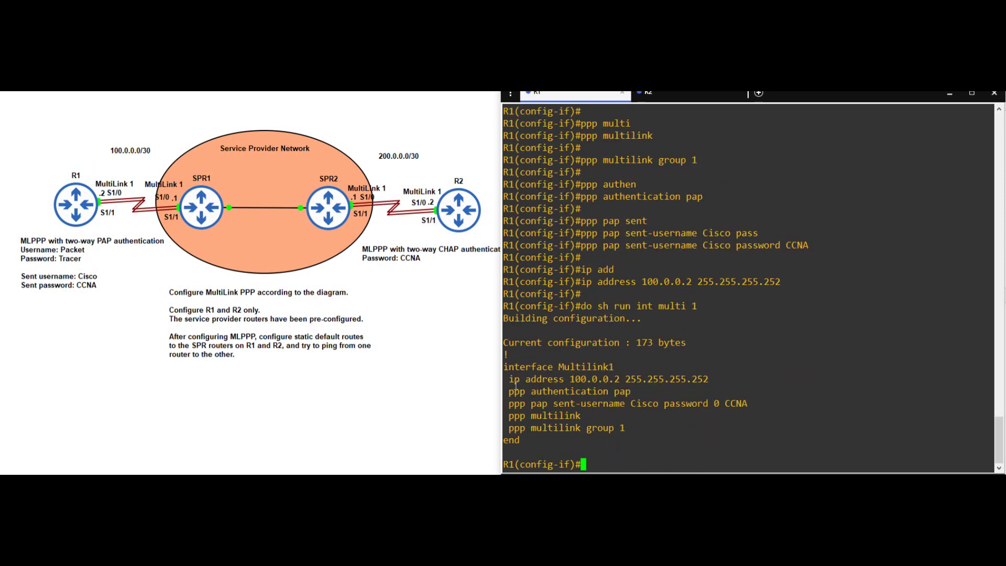
drag(507, 380, 731, 380)
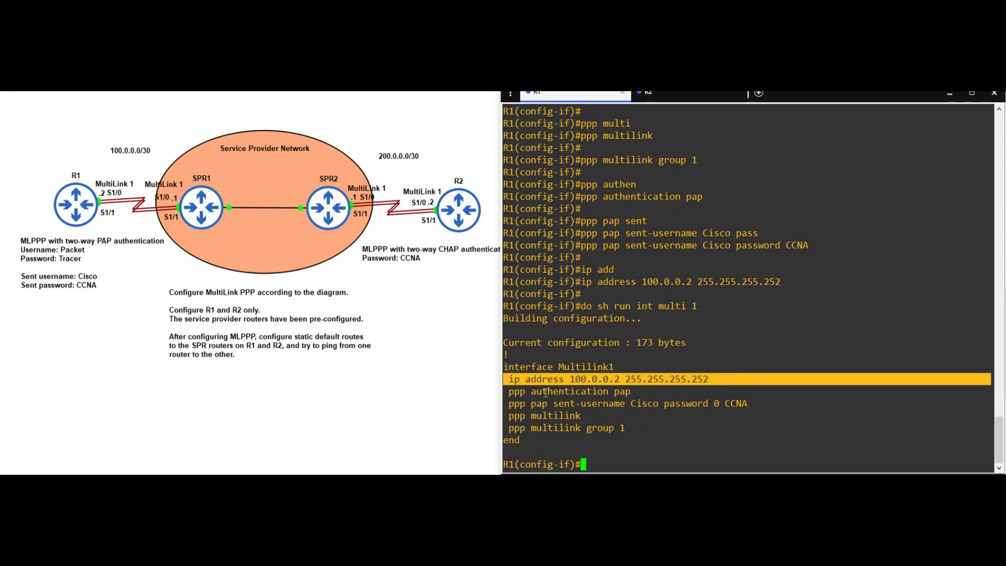
drag(506, 393, 746, 406)
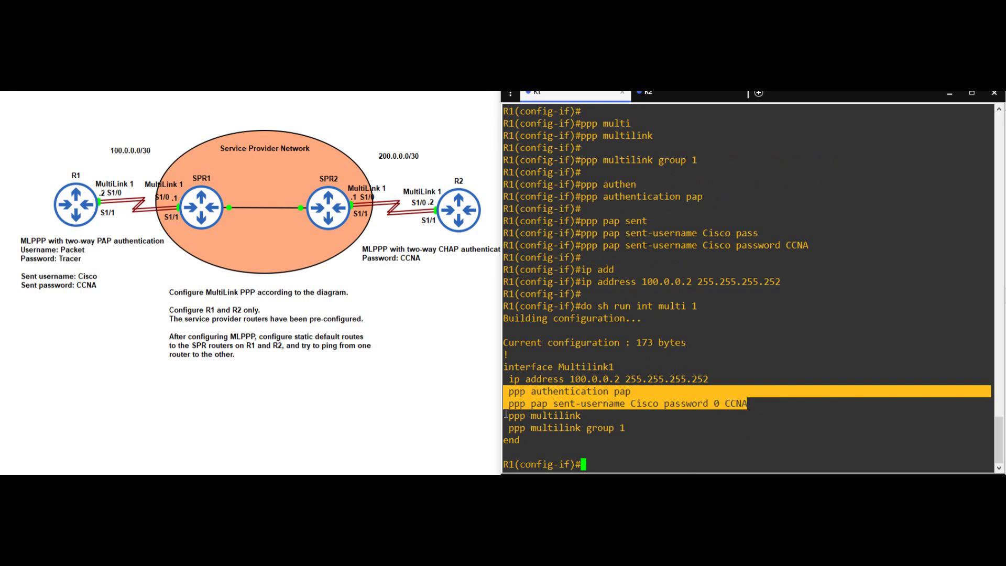
drag(506, 415, 638, 427)
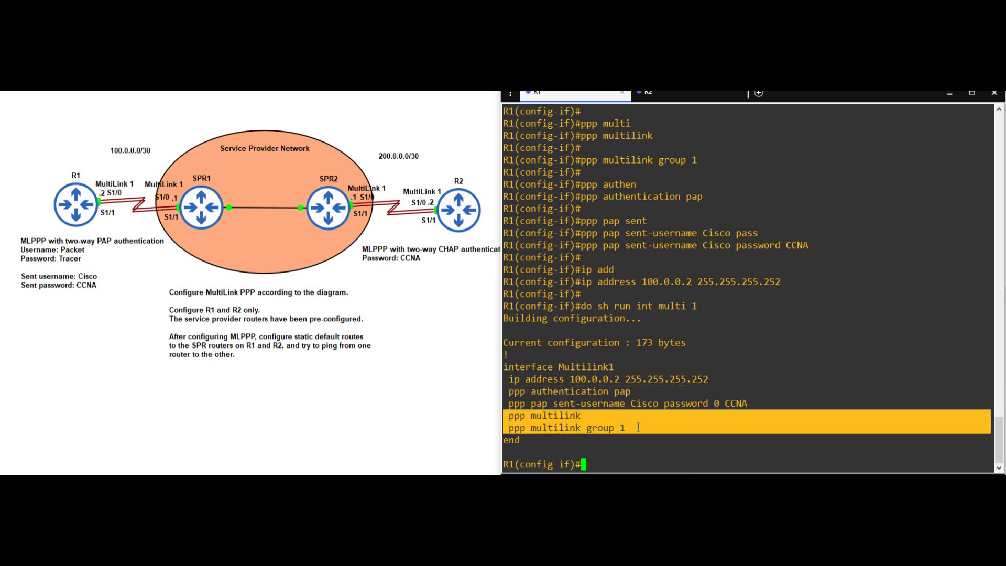
click(615, 466)
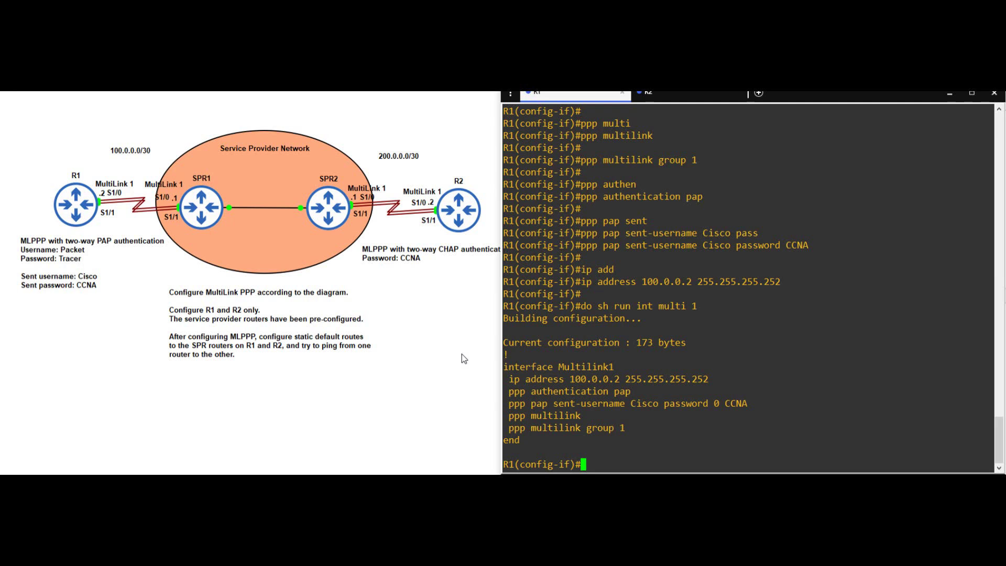
- Set S1/0 to PPP encapsulation in multilink group 1 and bring it up
text(int s1/0)
key(Return)
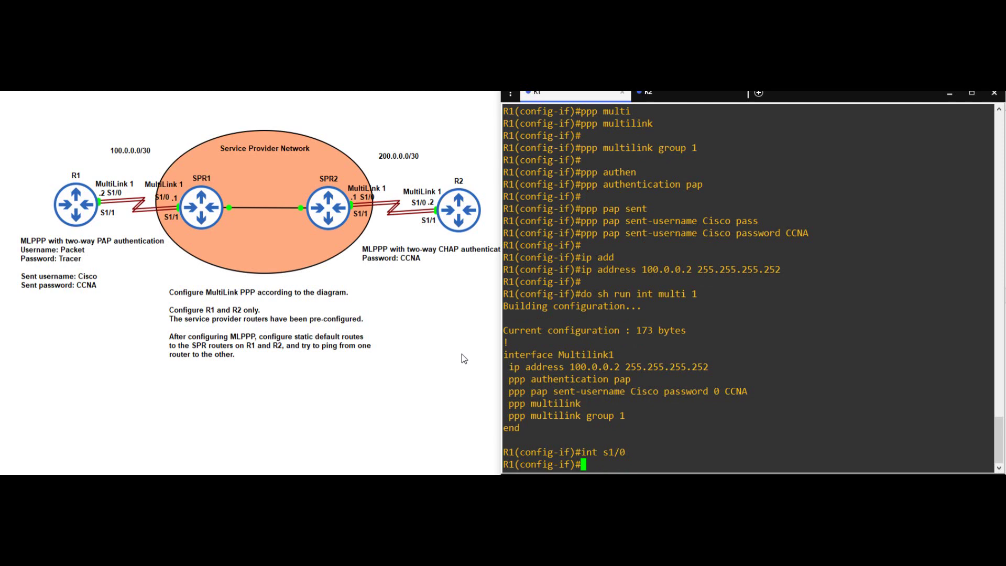
key(Return)
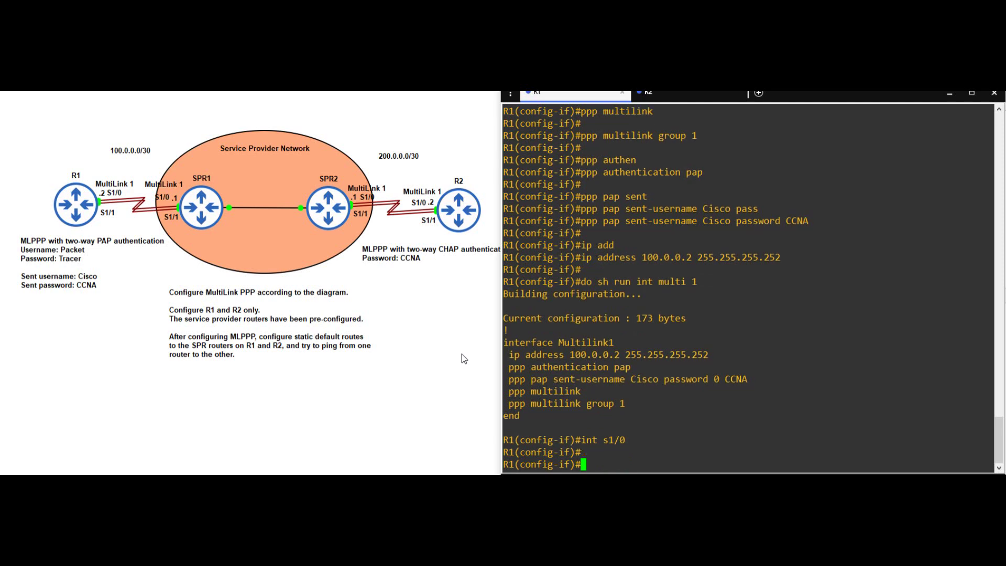
text(encap)
key(Tab)
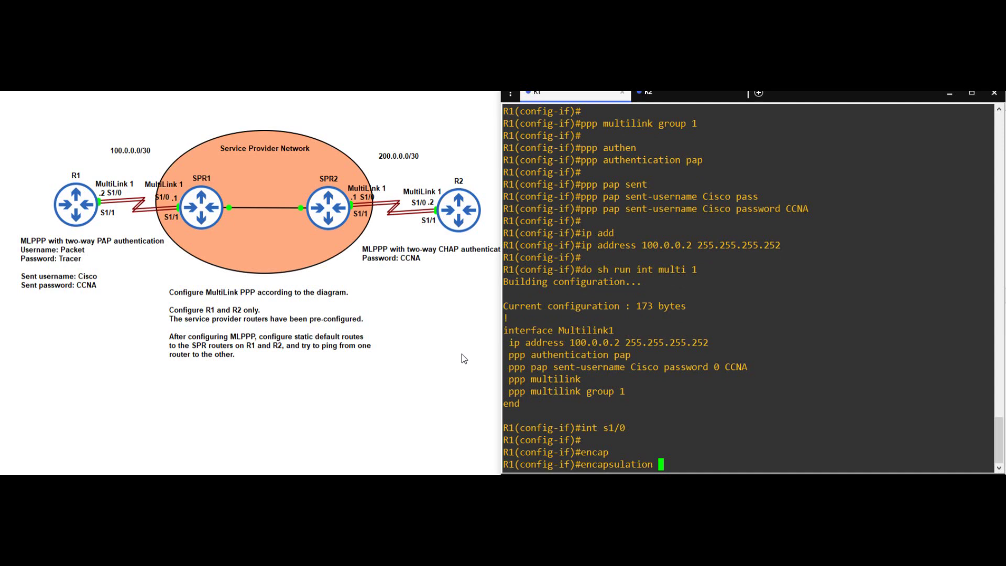
text(ppp)
key(Return)
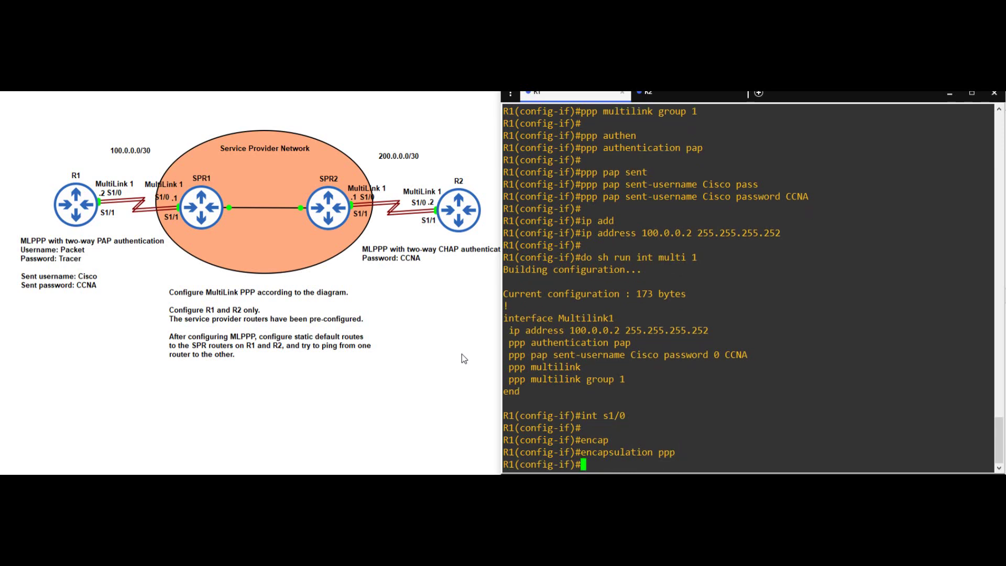
text(ppp multi)
key(Tab)
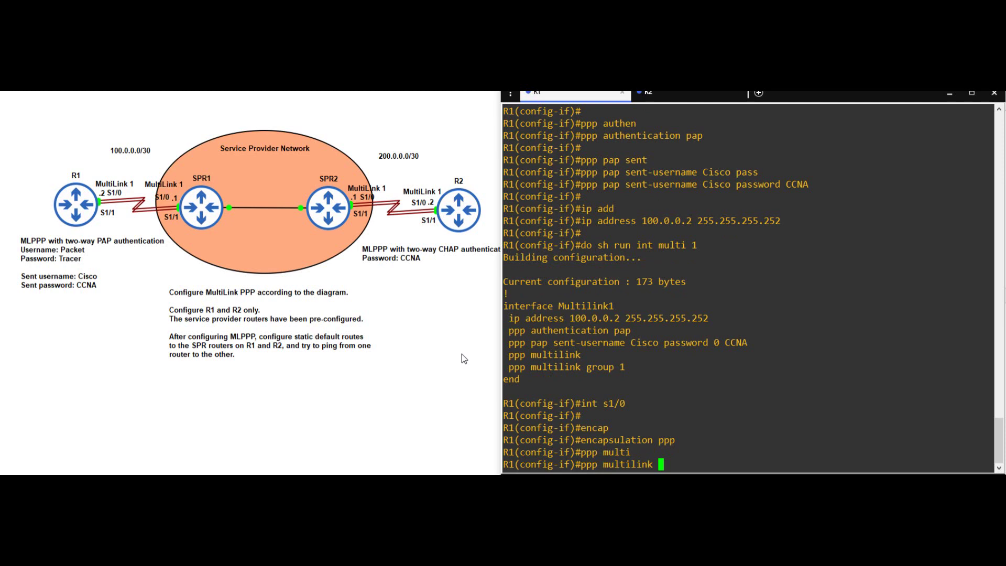
text(group 1)
key(Return)
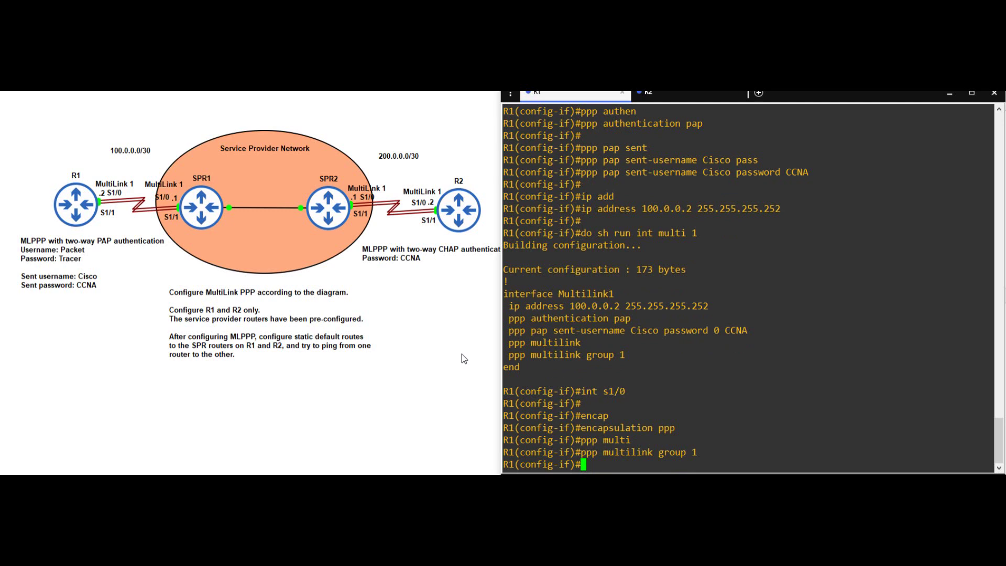
text(no shut)
key(Tab)
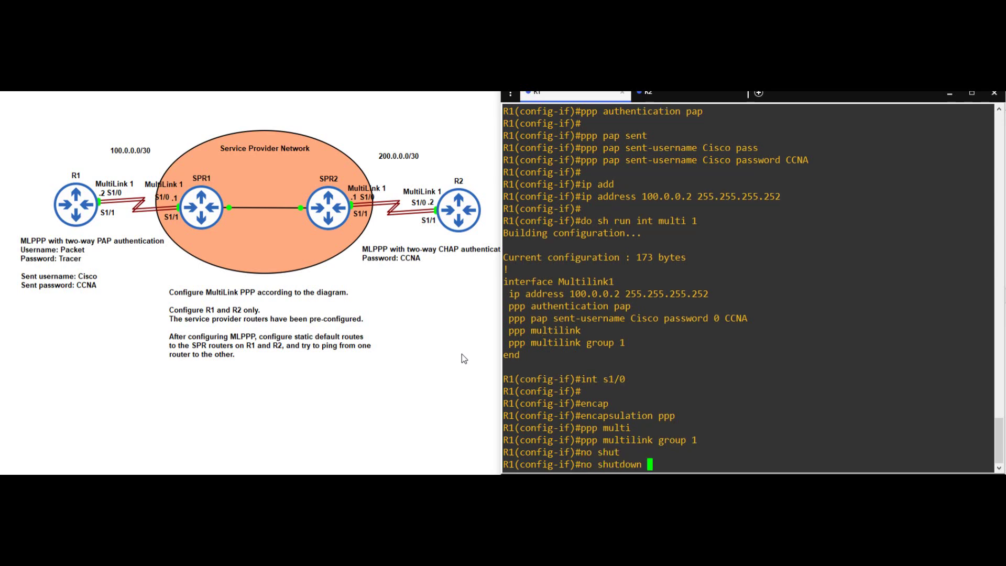
key(Return)
key(Return)
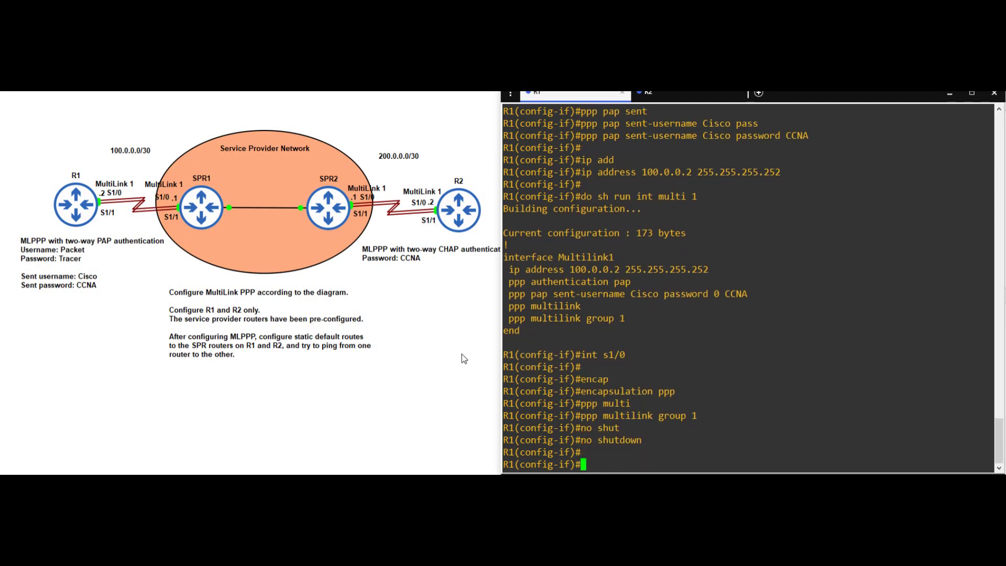
- Configure S1/1 the same way, exit configuration mode and run show ppp all
text(int s1/1)
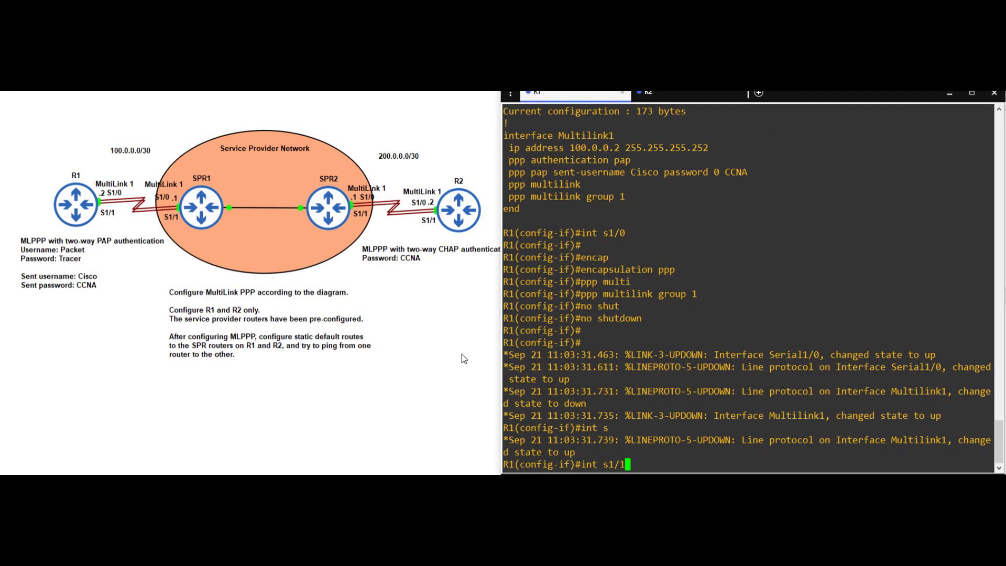
key(Return)
text(encap)
key(Tab)
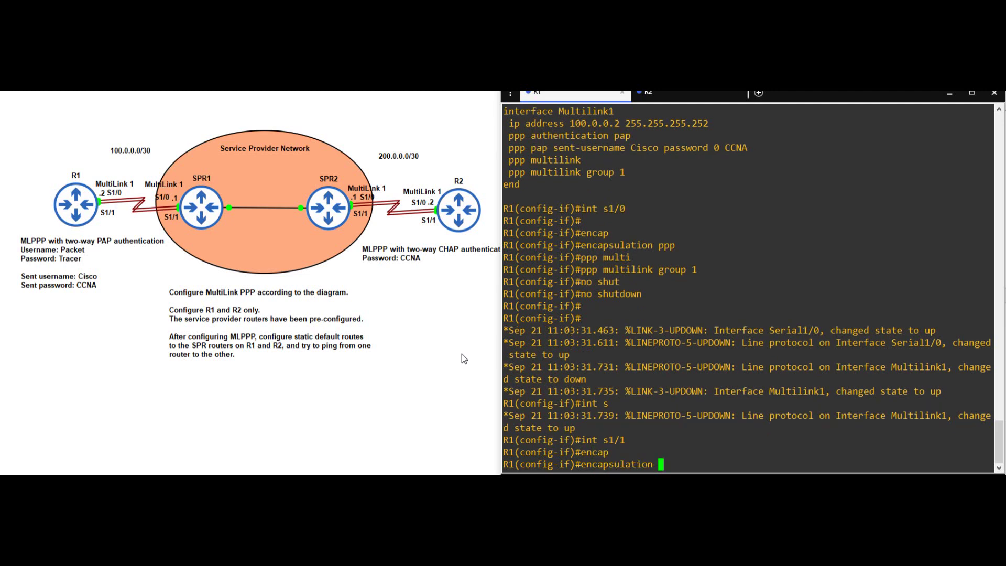
text(ppp)
key(Return)
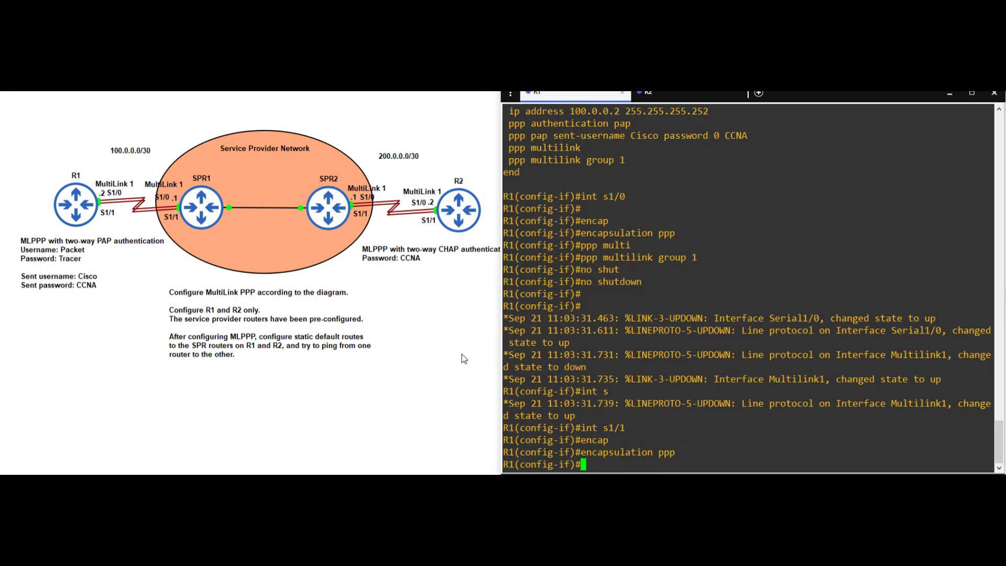
text(ppp multi group 1)
key(Return)
text(no shut)
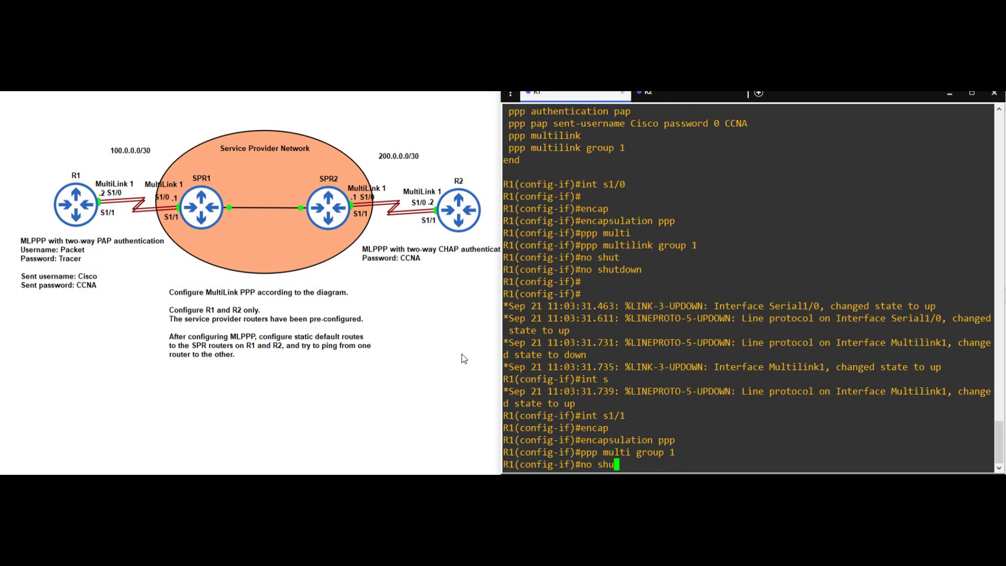
key(Return)
key(Return)
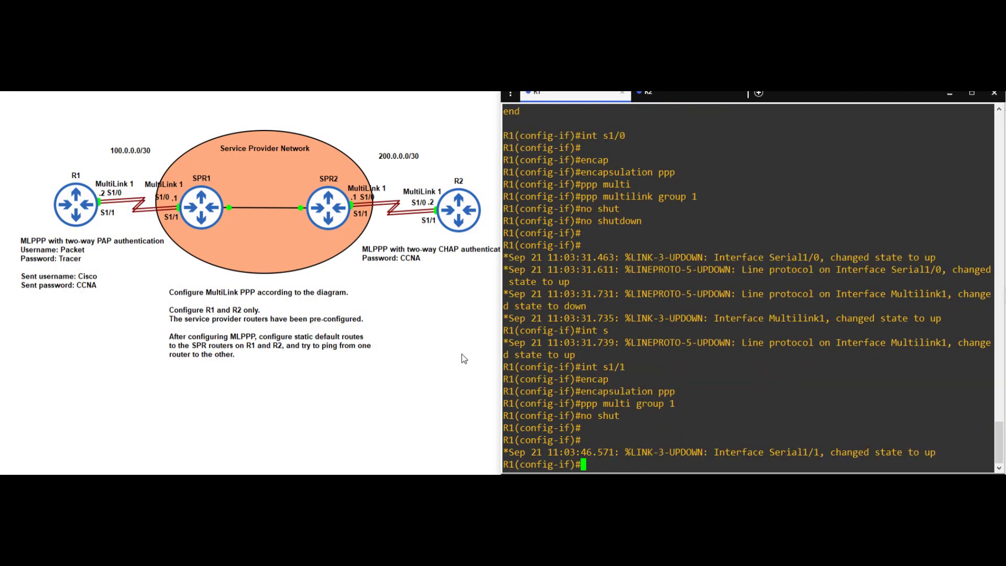
text(end)
key(Return)
key(Return)
key(Return)
key(Return)
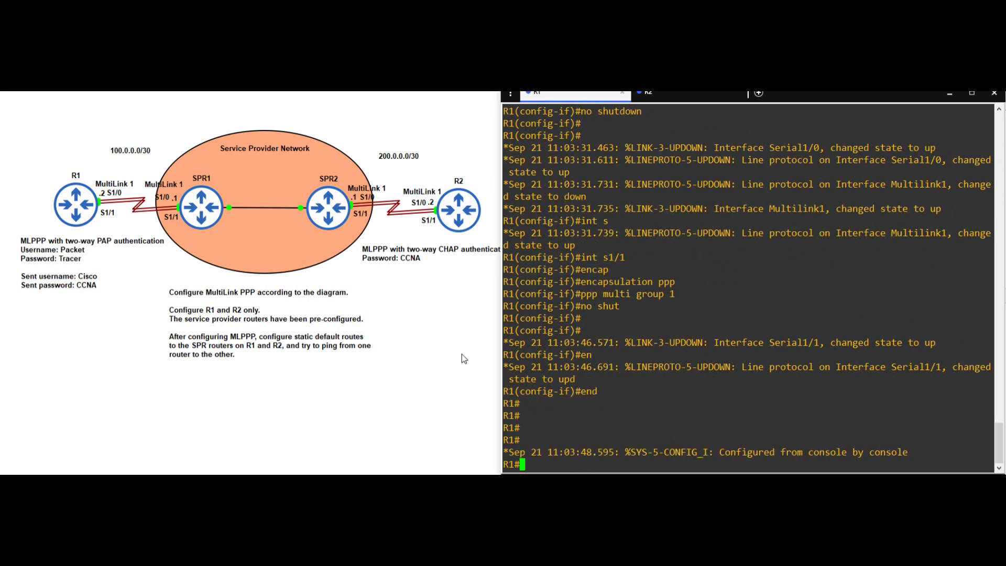
text(show ppp all)
- Review the show ppp all output listing the three negotiated PPP interfaces
key(Return)
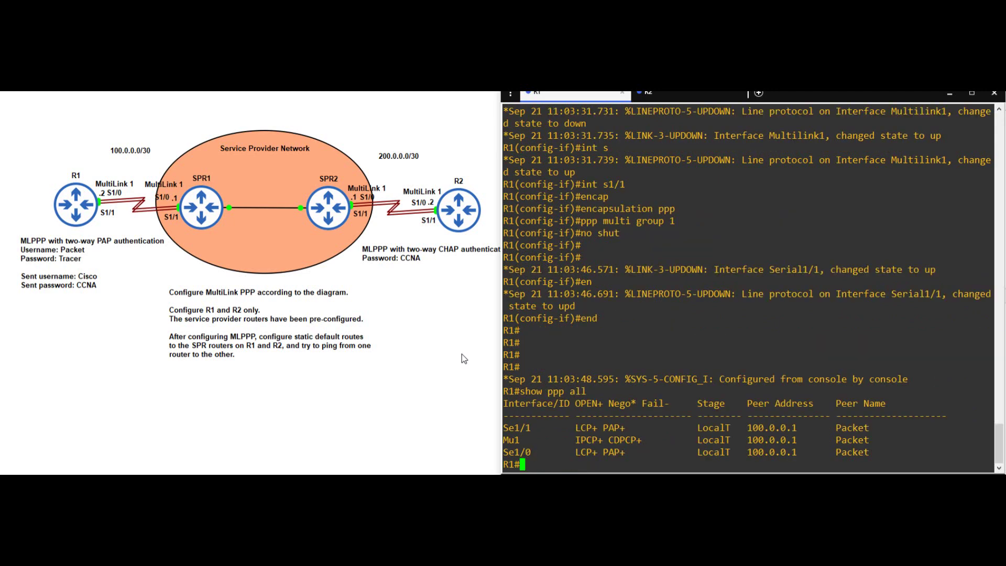
drag(504, 425, 885, 450)
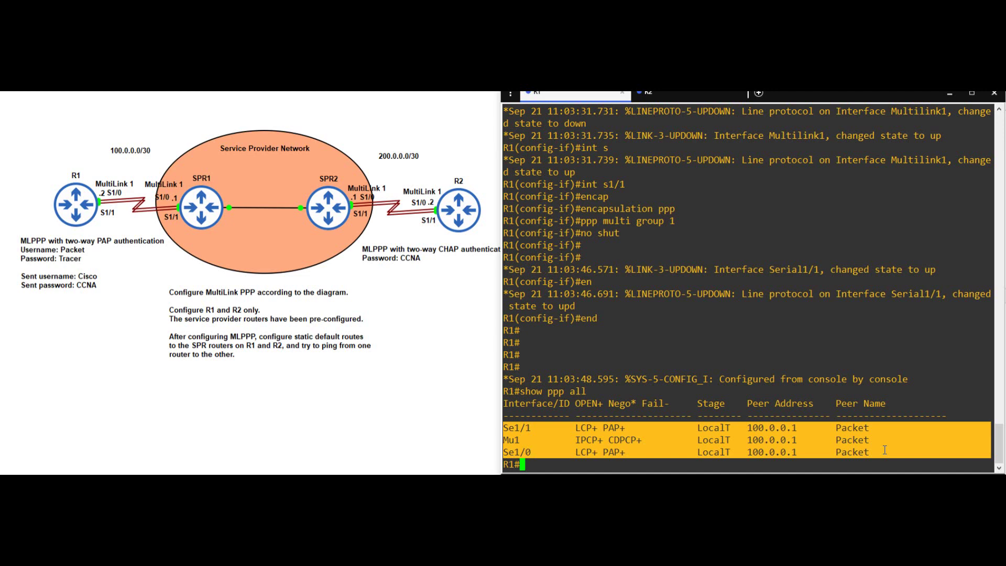
click(559, 467)
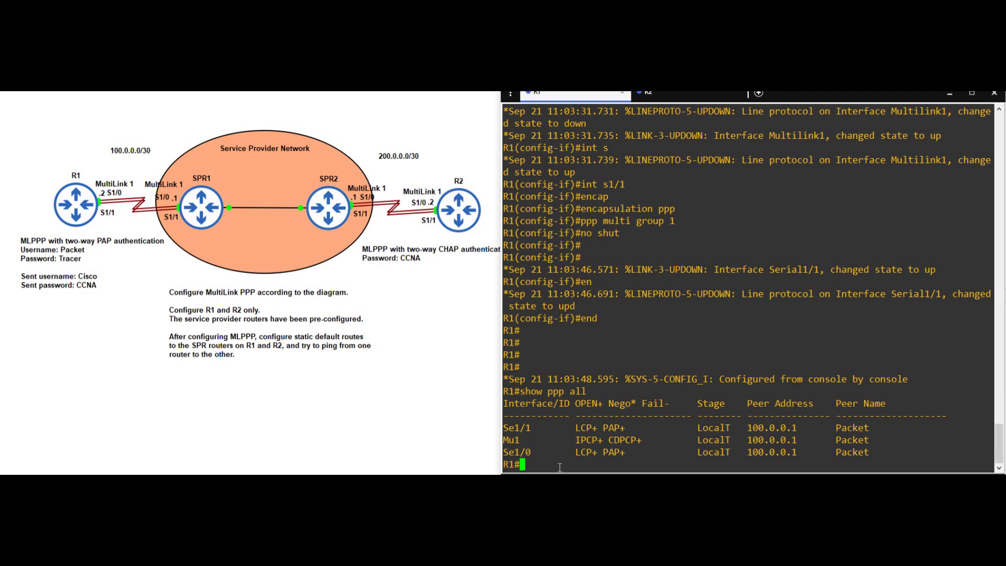
- Check show ppp multilink for usernames and members S1/0, S1/1, then ping 100.0.0.1
text(show ppp multi)
key(Tab)
key(Return)
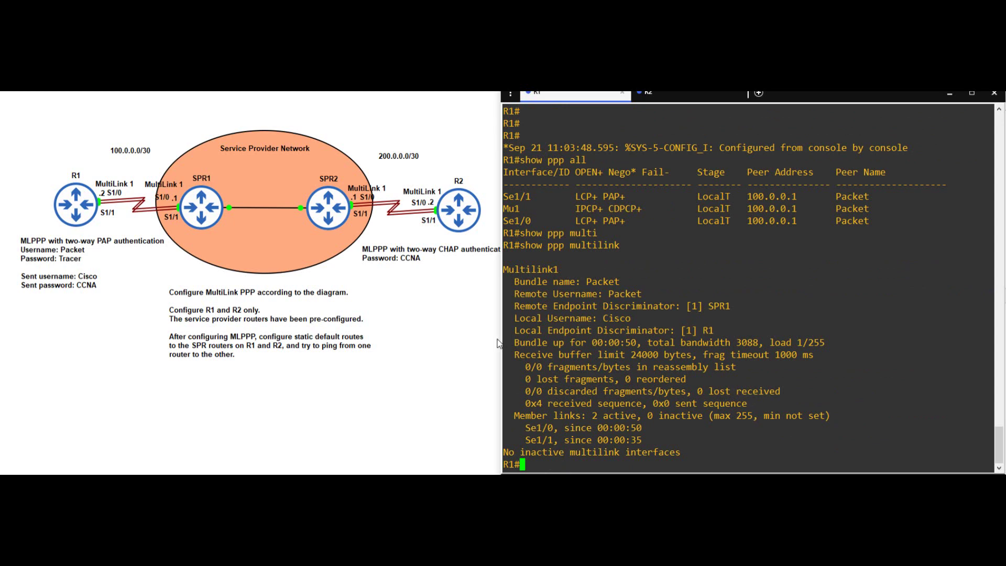
triple_click(512, 293)
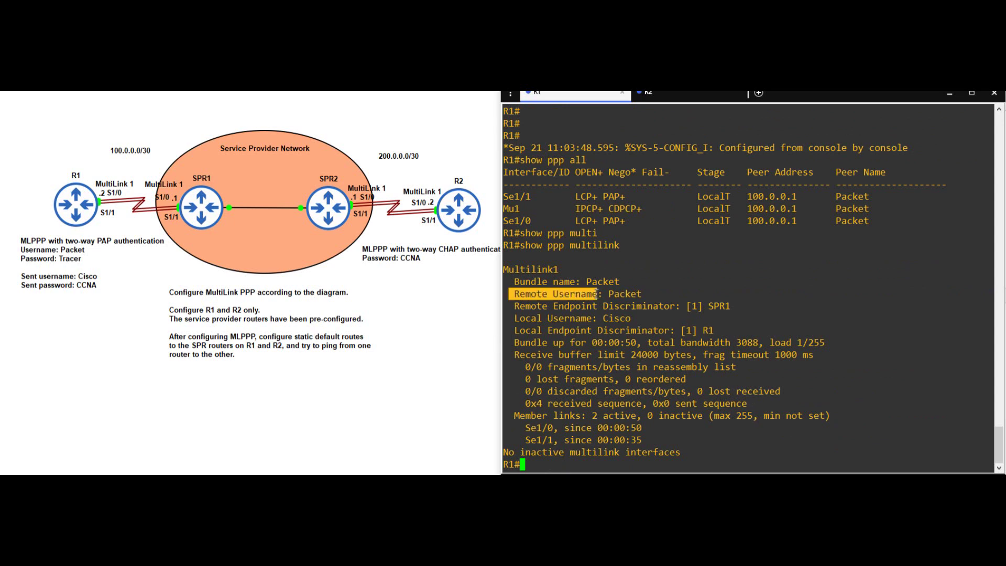
click(511, 317)
drag(511, 317, 622, 316)
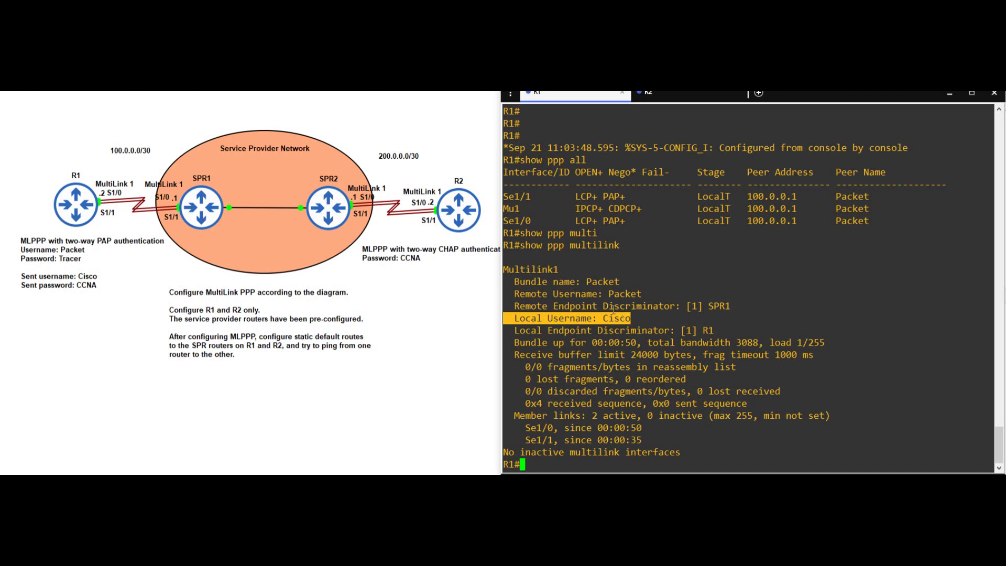
click(512, 416)
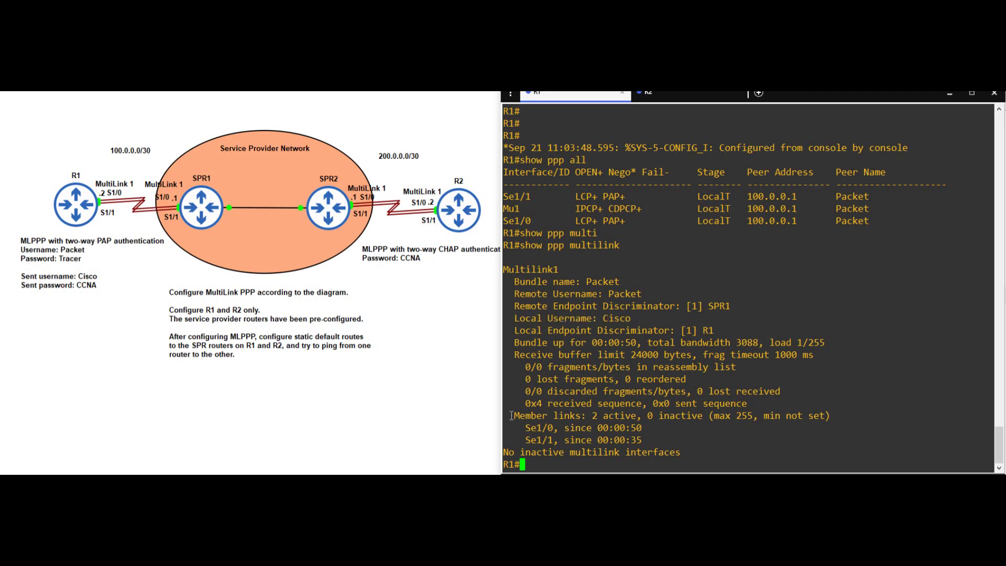
drag(511, 415, 645, 440)
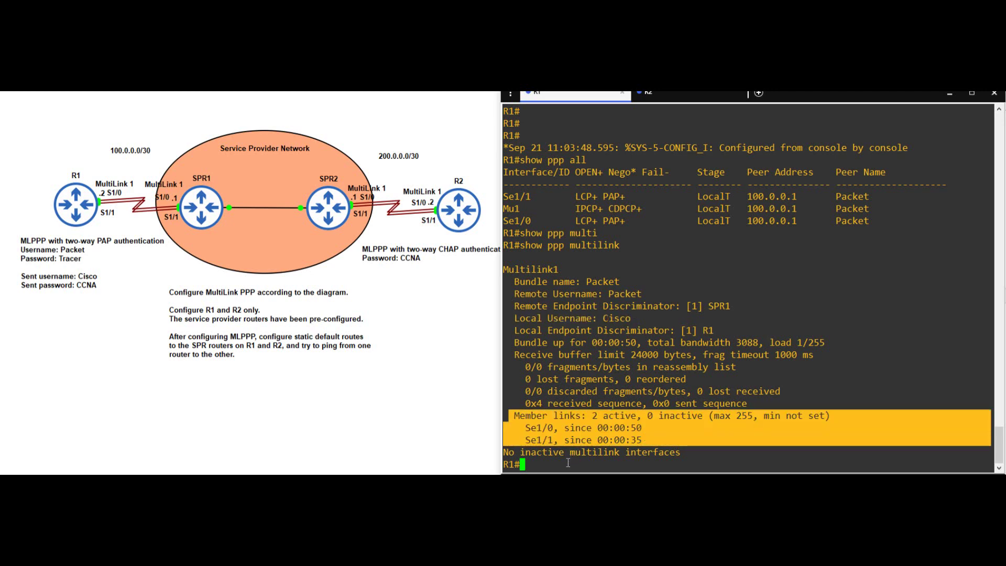
click(564, 462)
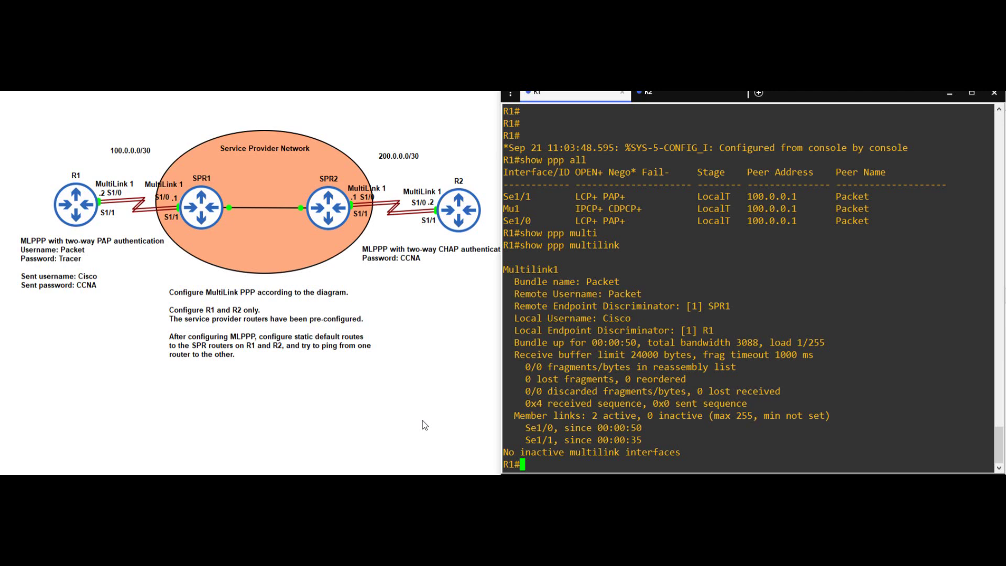
text(ping 100.0.0.1)
key(Return)
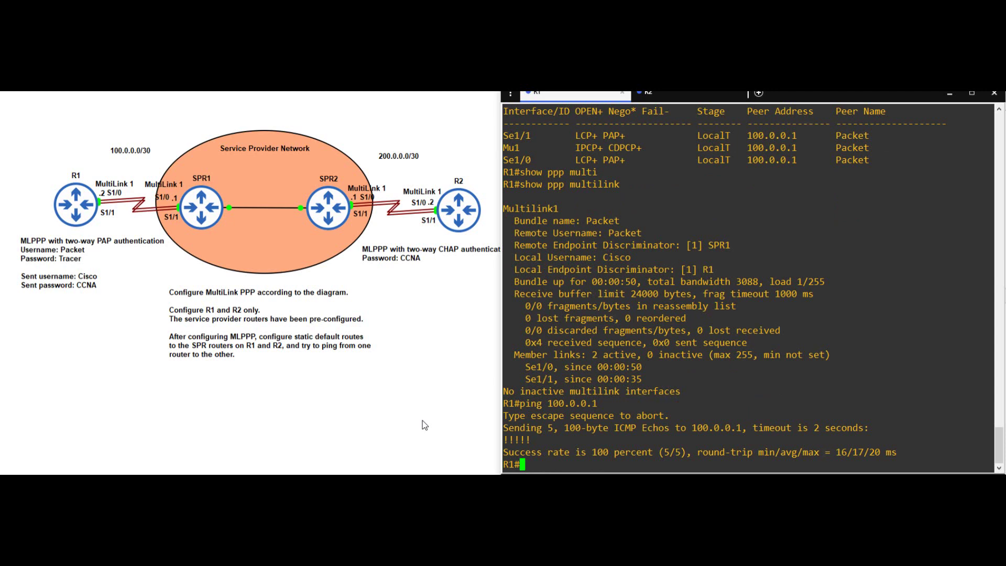
- On R2's console, enter conf t and add the SPR2 local account with its CHAP password
click(656, 97)
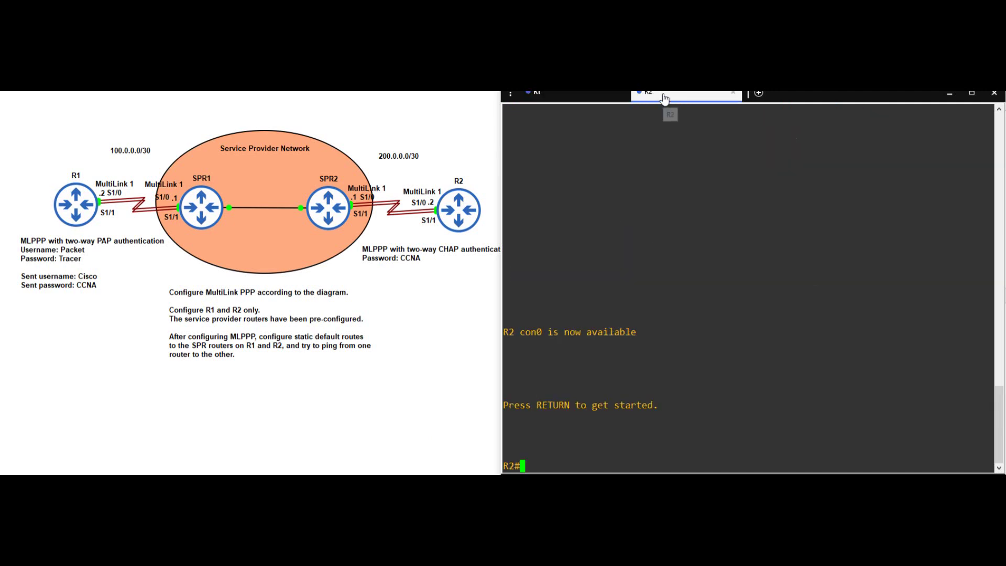
key(Return)
key(Return)
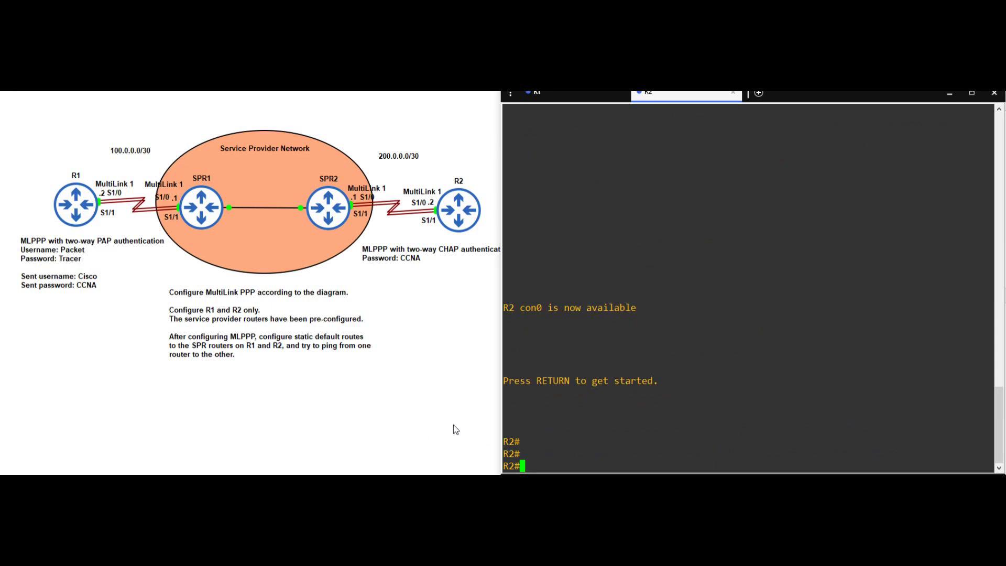
text(conf t)
key(Return)
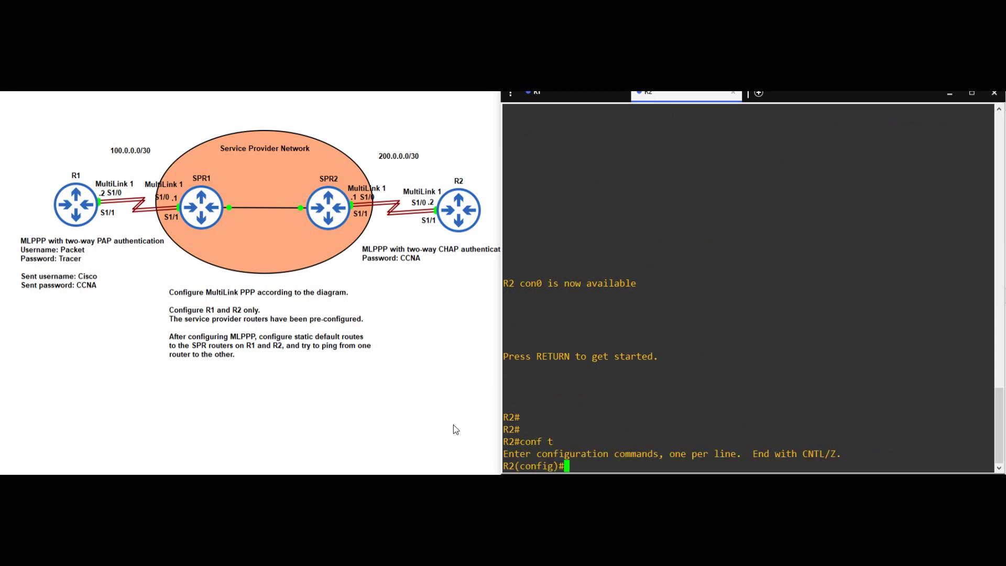
text(username)
text(SPR2 pass)
key(Tab)
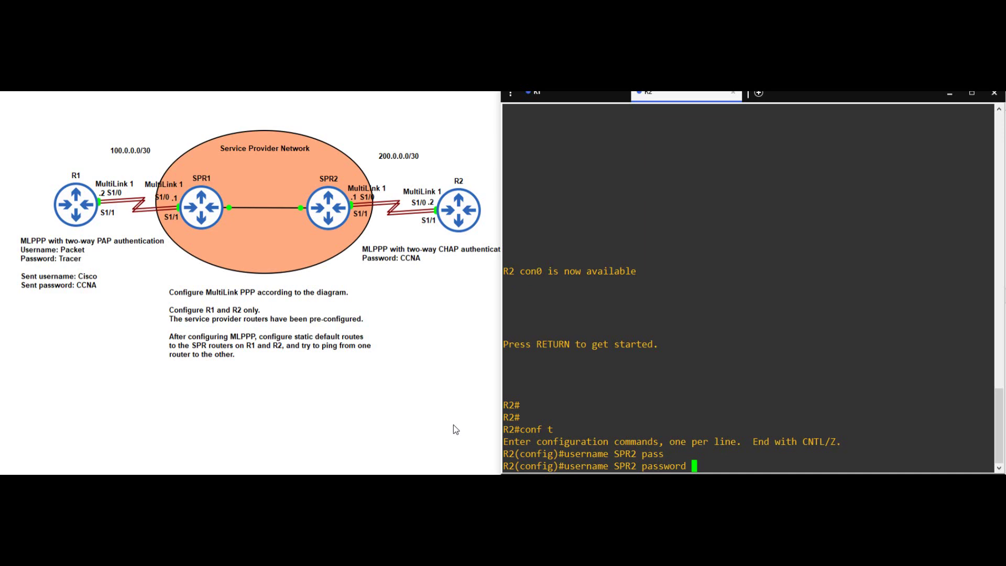
text(CCNA)
key(Return)
key(Return)
text(int multi 1)
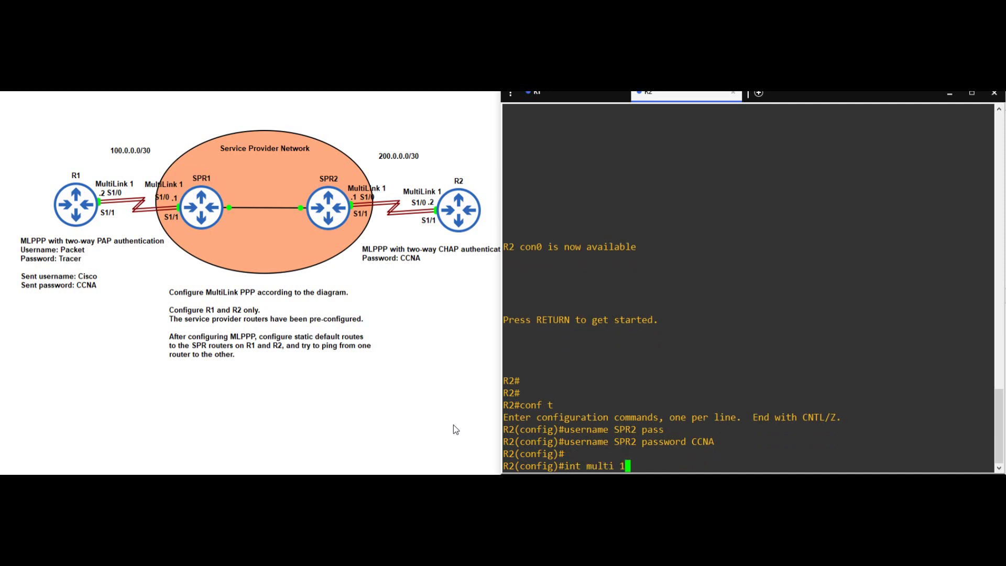
key(Return)
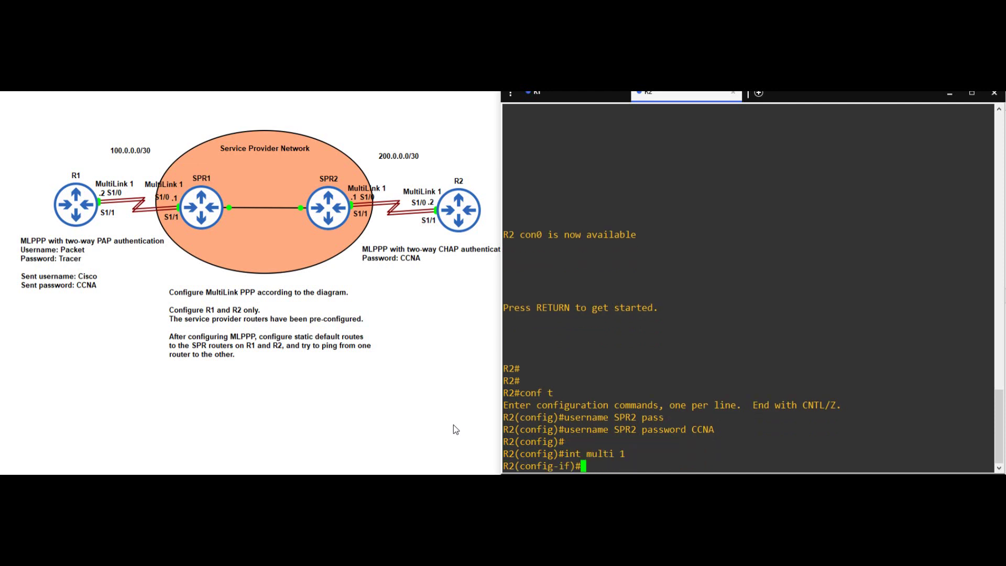
- Enable ppp multilink and ppp multilink group 1 on R2's Multilink 1
text(ppp m)
text(i)
key(Return)
key(Up)
text(gro)
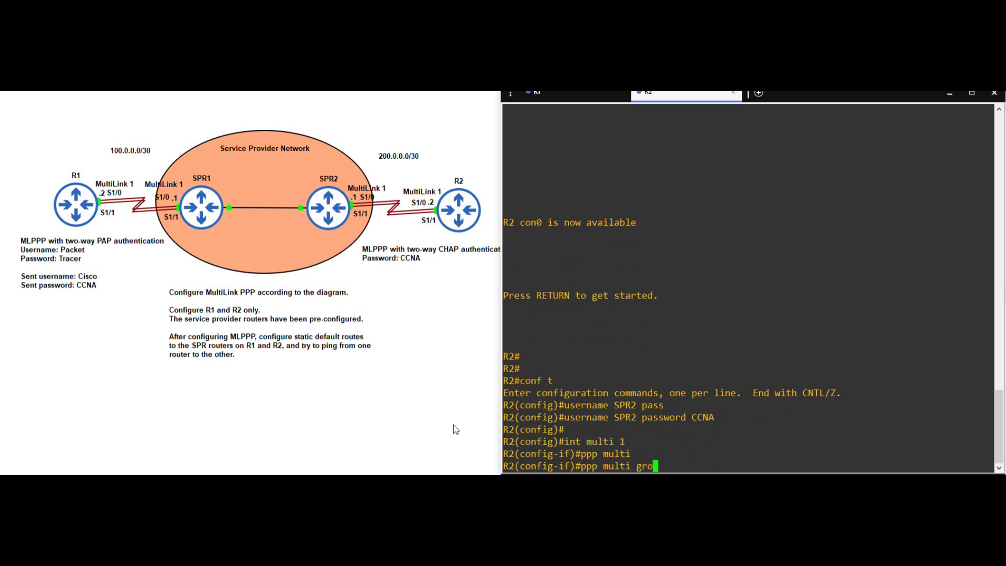
text(up 1)
- Set CHAP authentication and address 200.0.0.2 255.255.255.252 on Multilink 1
key(Return)
text(ppp authen)
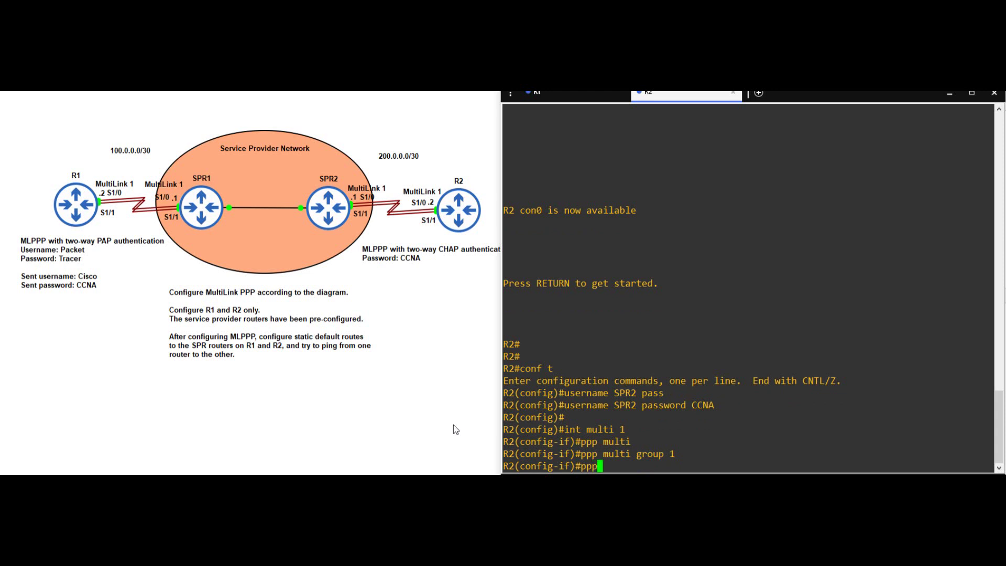
key(Tab)
text(chap)
key(Return)
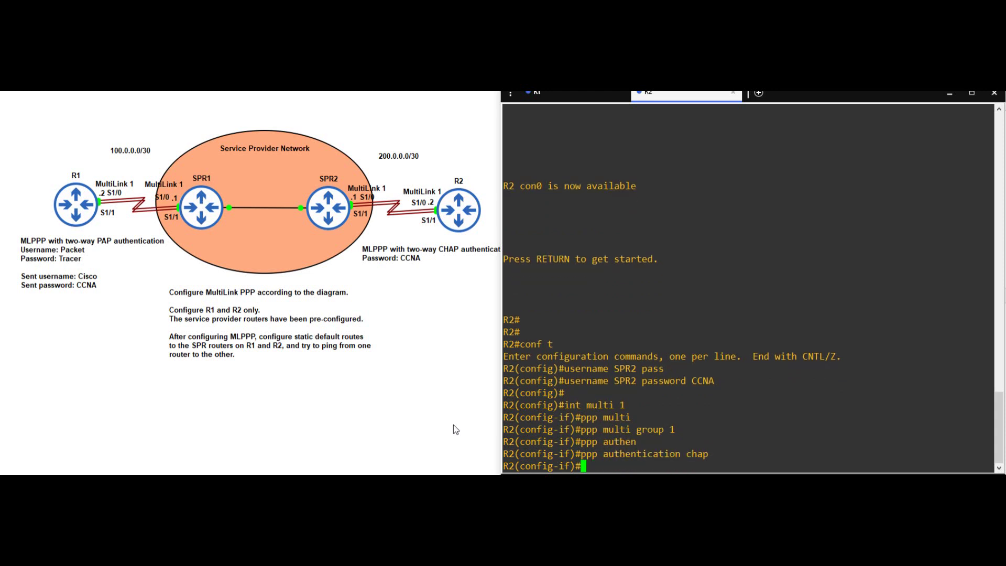
text(ip add)
key(Tab)
text(2)
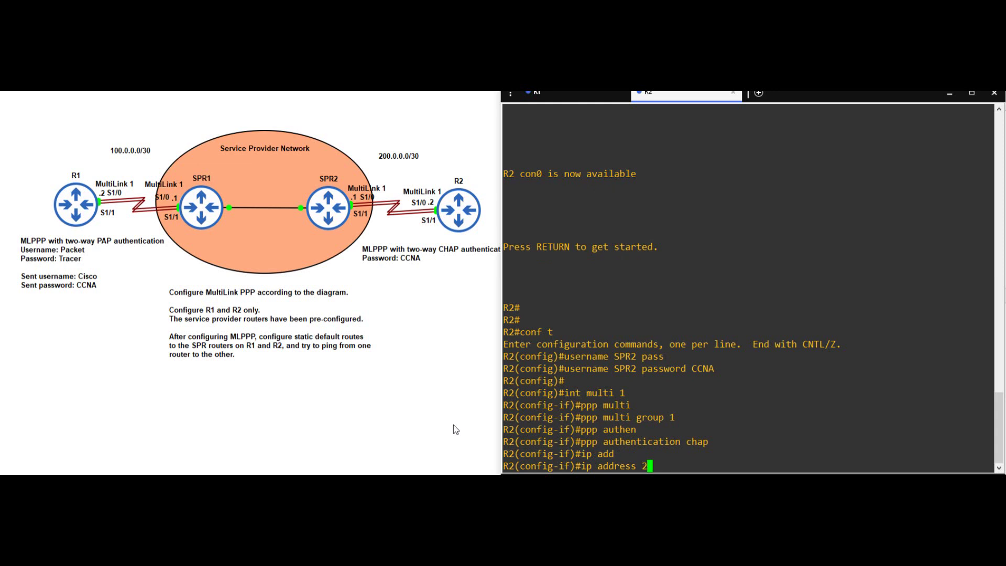
text(00.0.0.2 255.255.255.252)
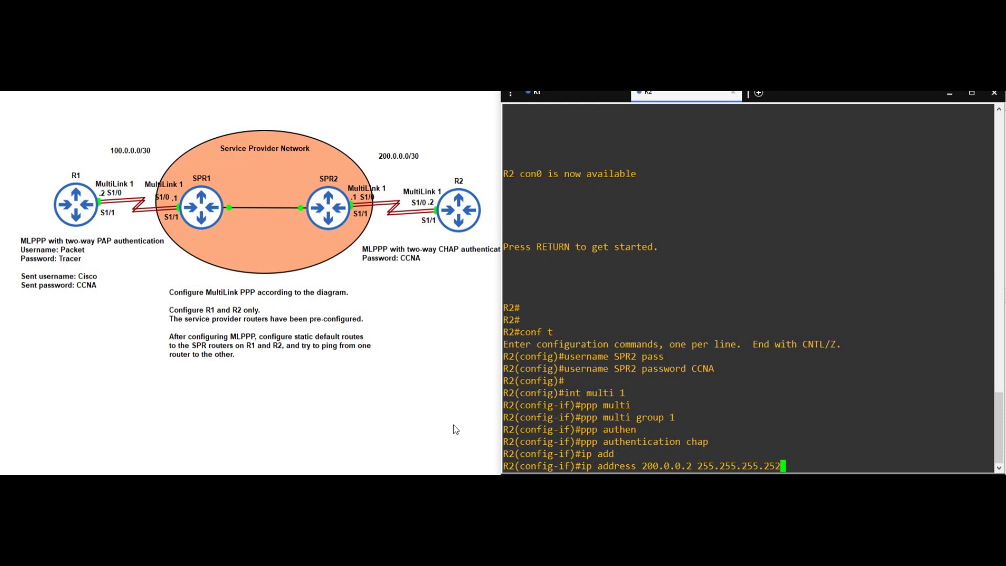
key(Return)
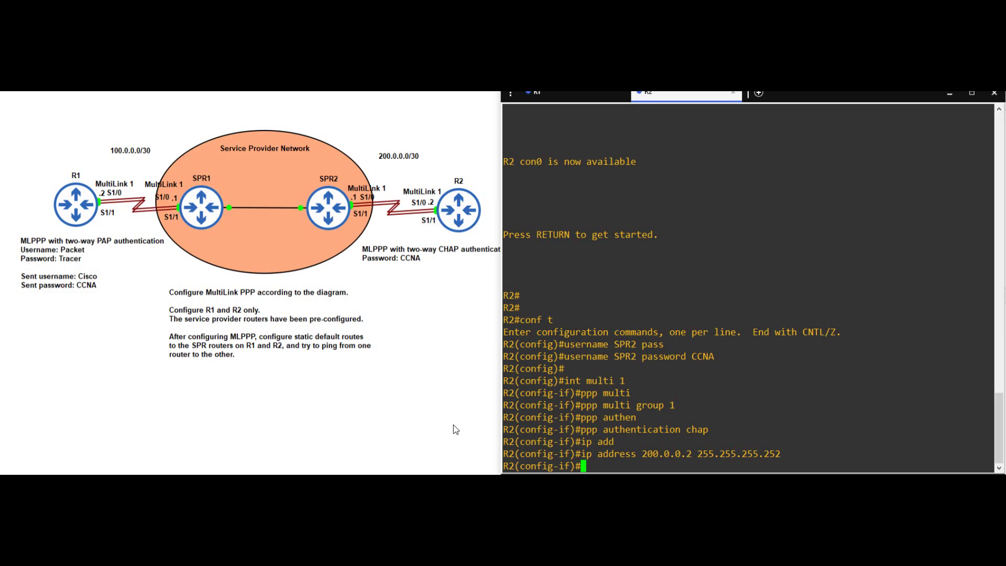
- Run do sh run int multi 1 and highlight the address, CHAP and multilink group lines
text(do sh run int multi )
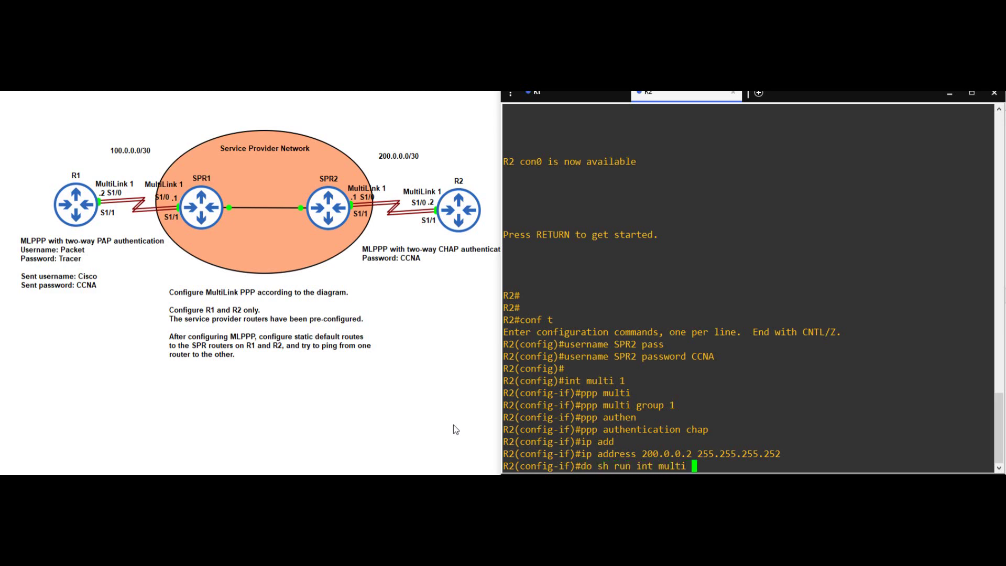
text(1)
key(Return)
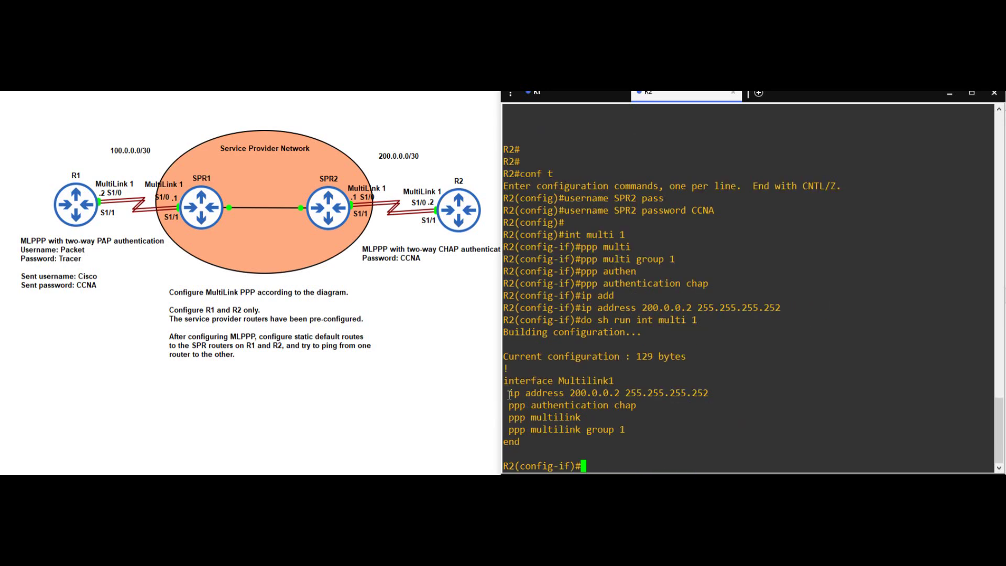
drag(510, 393, 985, 394)
click(521, 402)
drag(510, 404, 985, 404)
click(557, 423)
drag(508, 418, 629, 430)
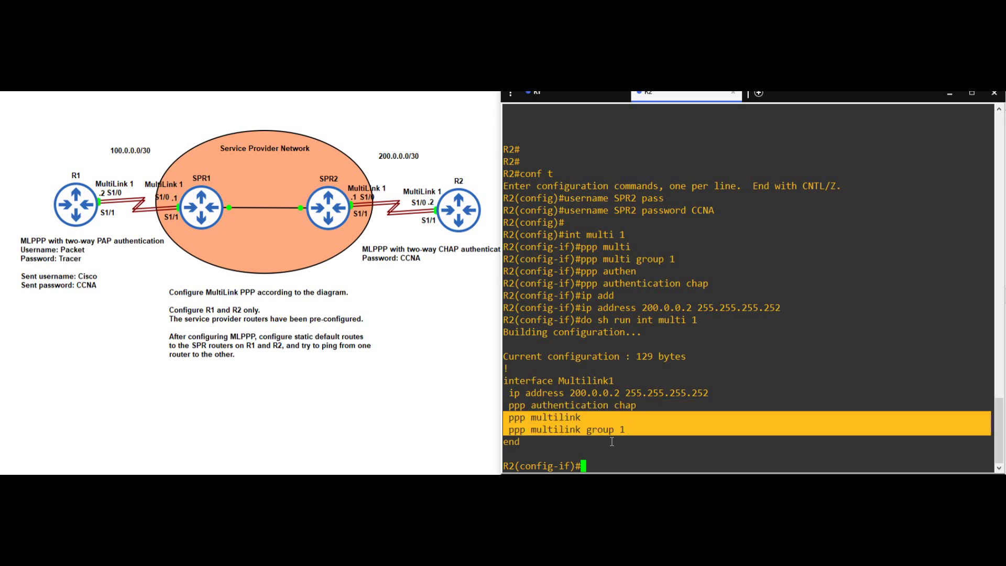
click(601, 466)
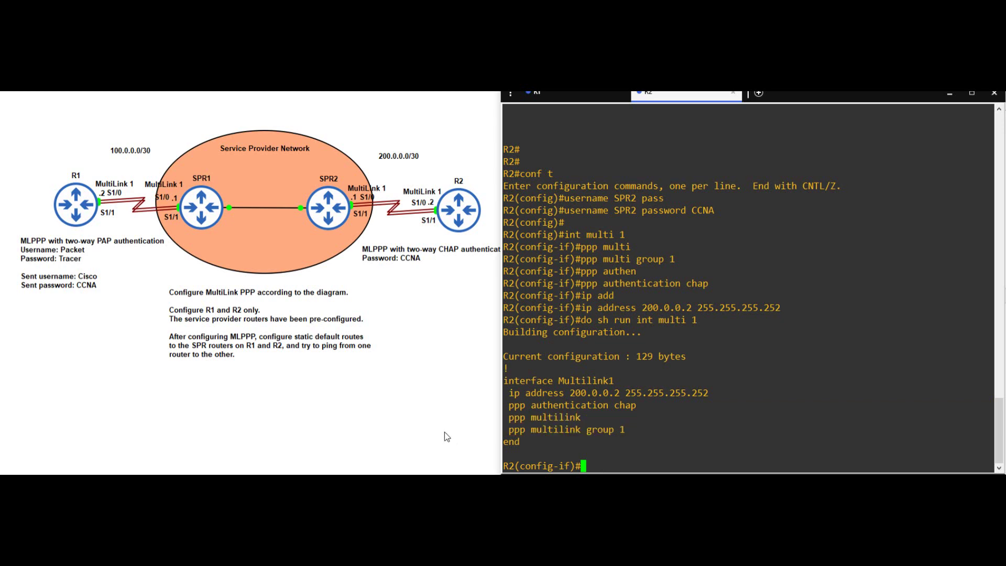
- Set R2's S1/0 to PPP encapsulation in multilink group 1 and enable it
text(int s1/0)
key(Return)
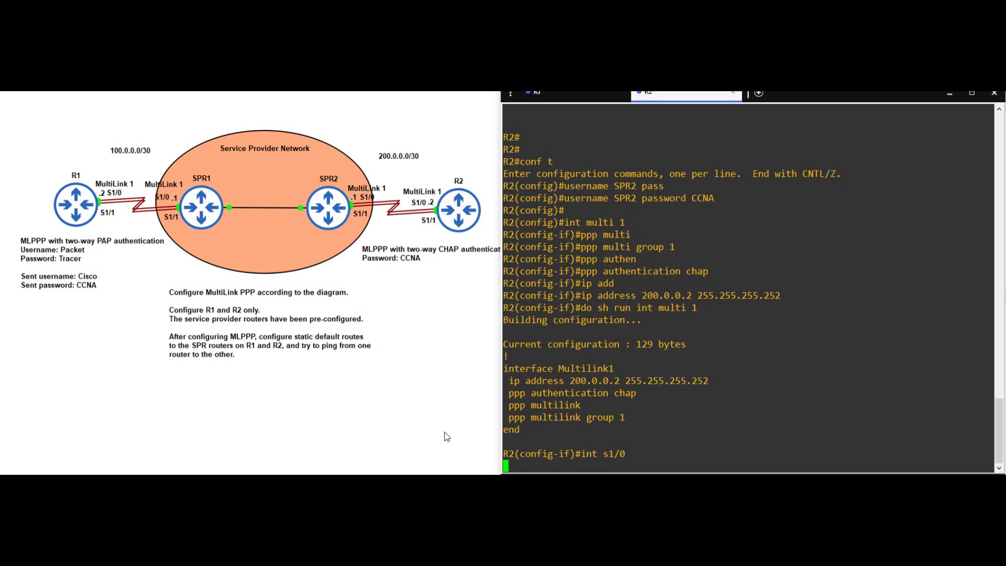
text(encap ppp)
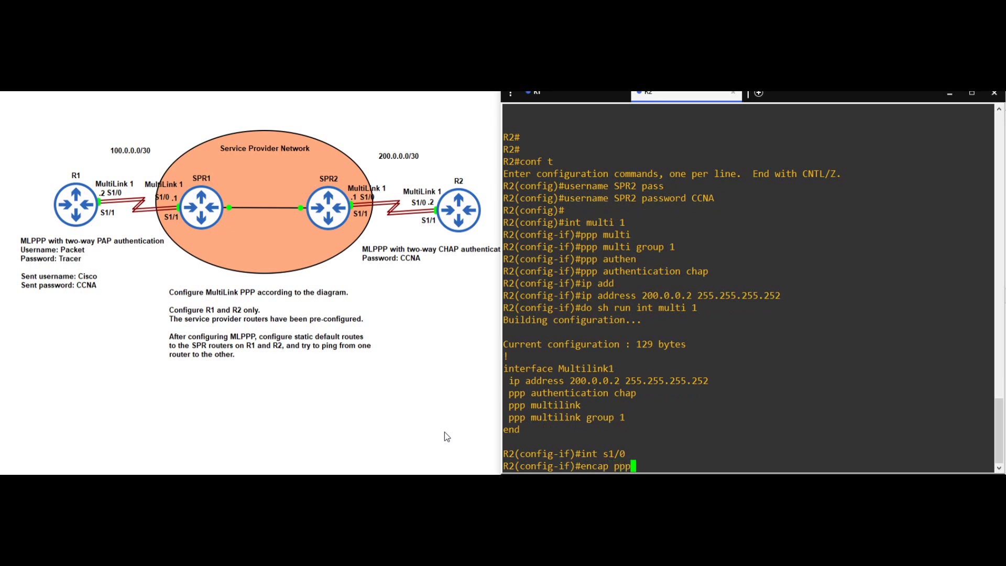
key(Return)
text(ppp)
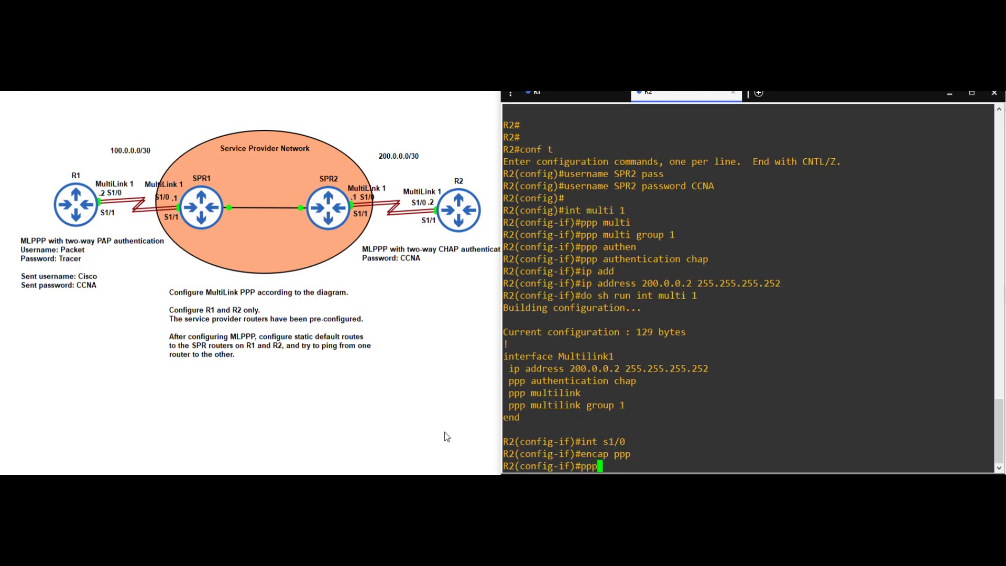
text( multi group 1)
key(Return)
text(no shut)
key(BackSpace)
key(BackSpace)
key(BackSpace)
key(BackSpace)
key(BackSpace)
key(BackSpace)
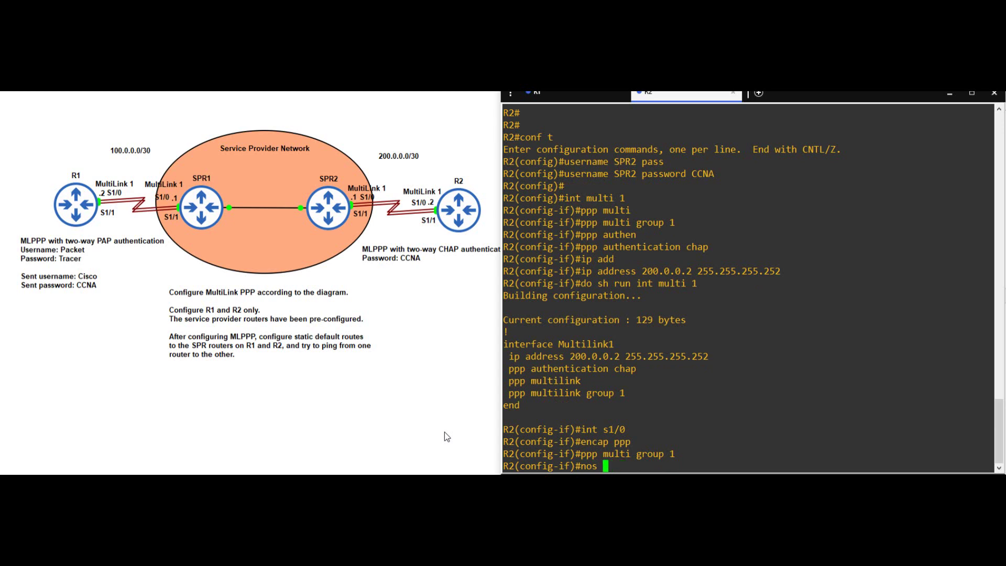
text(o shut)
key(Return)
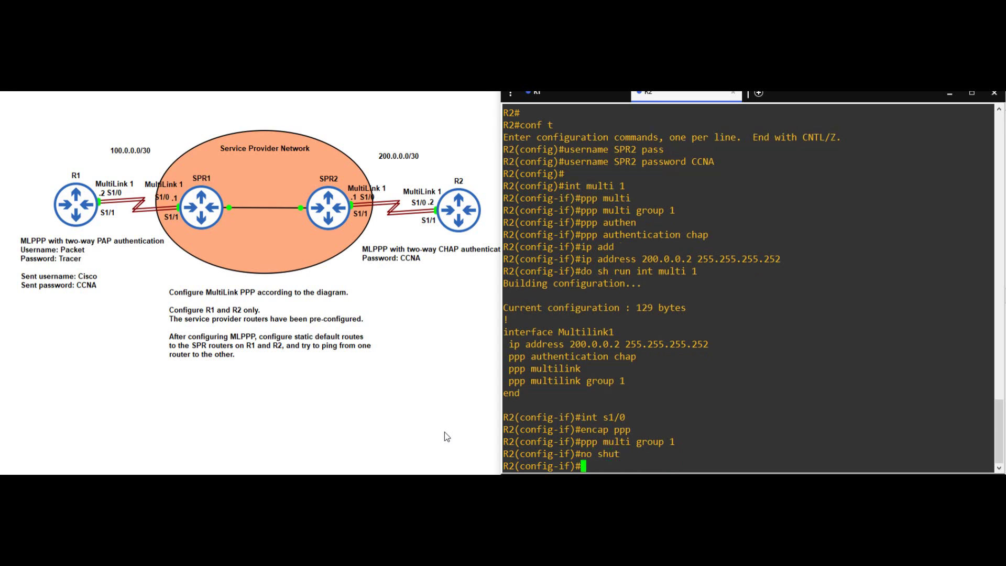
- Configure S1/1 the same way, enable it and exit configuration mode
text(int s1/1)
key(Return)
text(encap ppp)
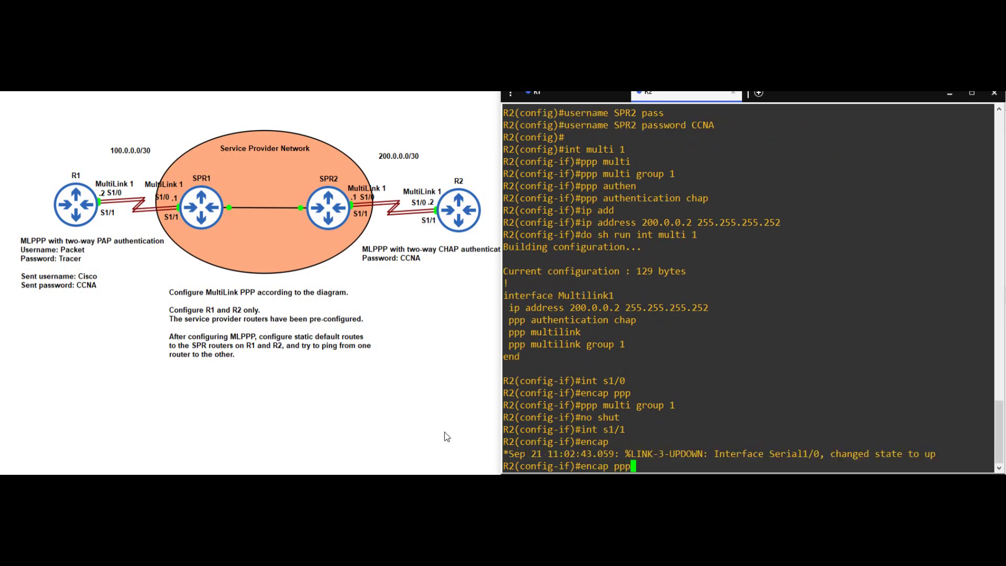
key(Return)
text(ppp multi )
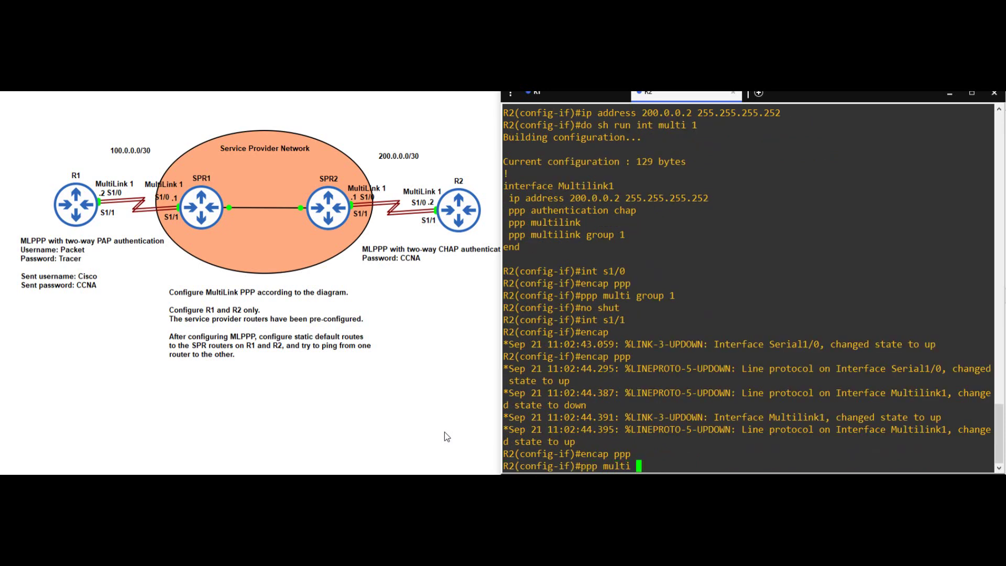
text(group 1)
key(Return)
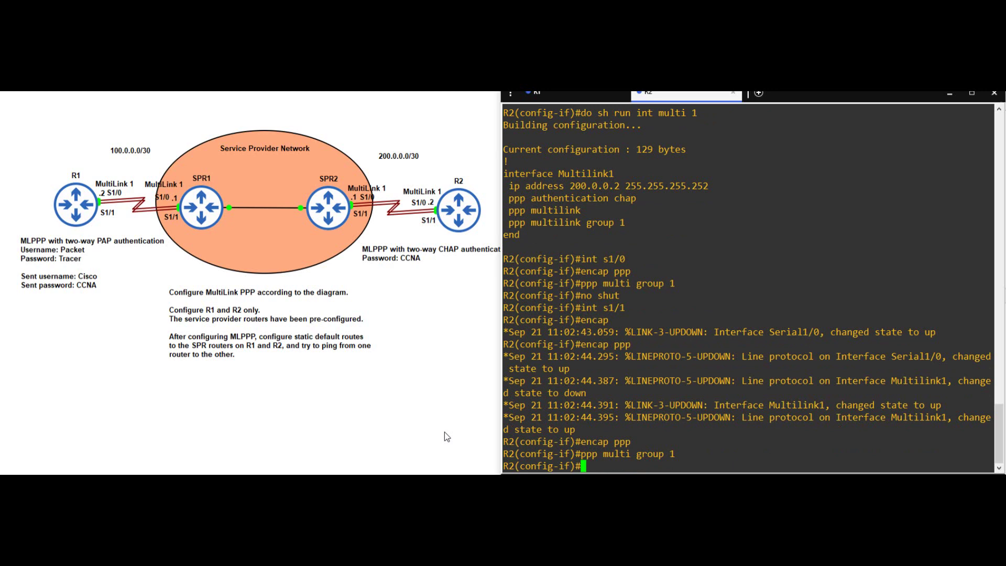
text(no shut)
key(Return)
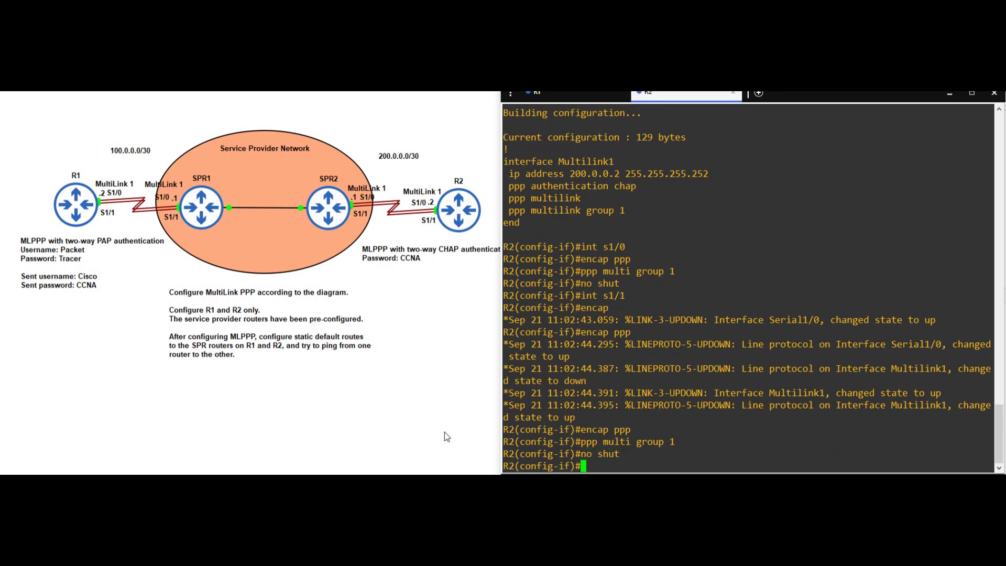
text(end)
key(Return)
key(Return)
key(Return)
key(Return)
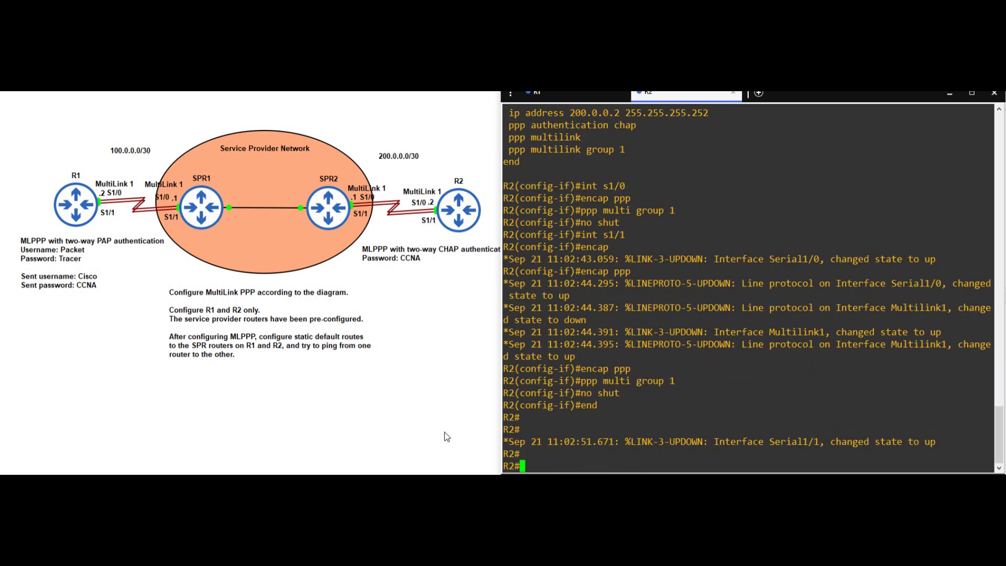
- Review R2's PPP sessions to the provider router with show ppp all
text(show )
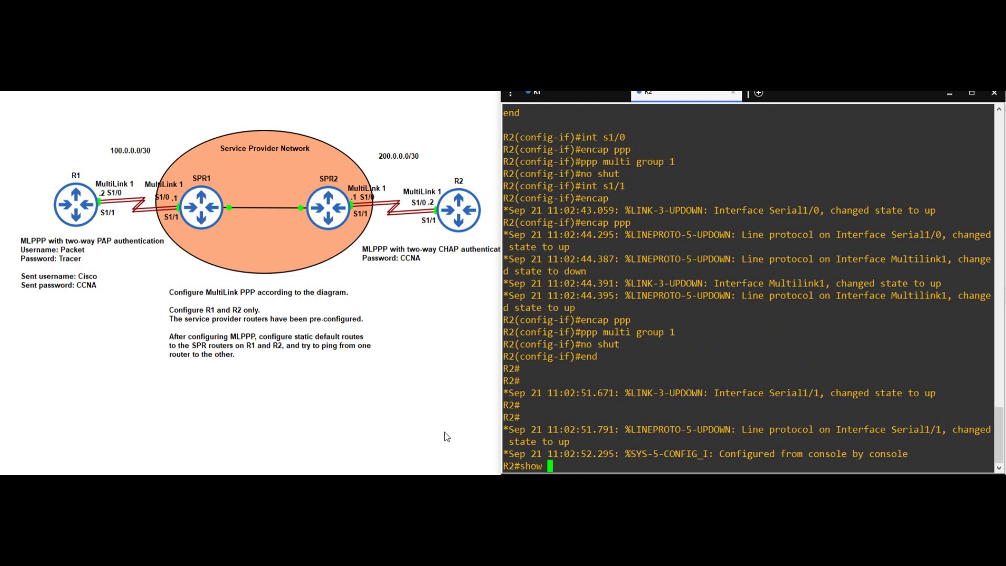
text(ppp all)
key(Return)
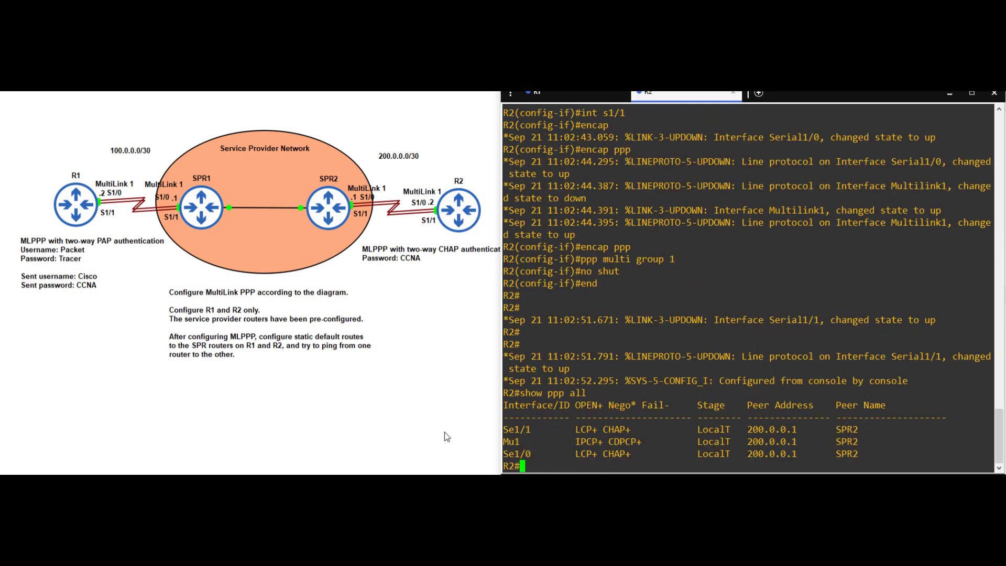
drag(505, 430, 990, 454)
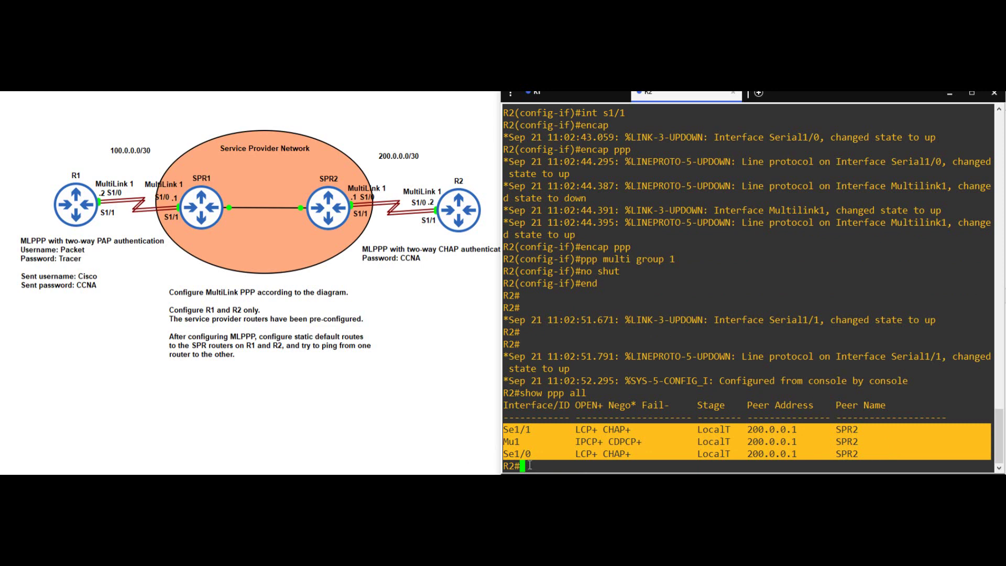
click(530, 465)
- Check the multilink bundle's usernames and two active member links, then ping 200.0.0.1 successfully
text(sh)
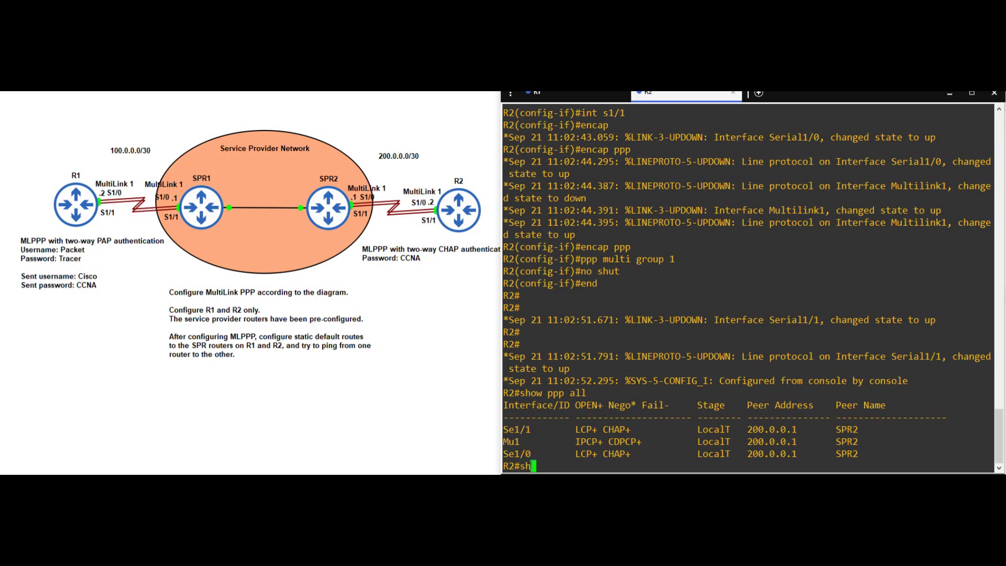
text( ppp multi)
key(Return)
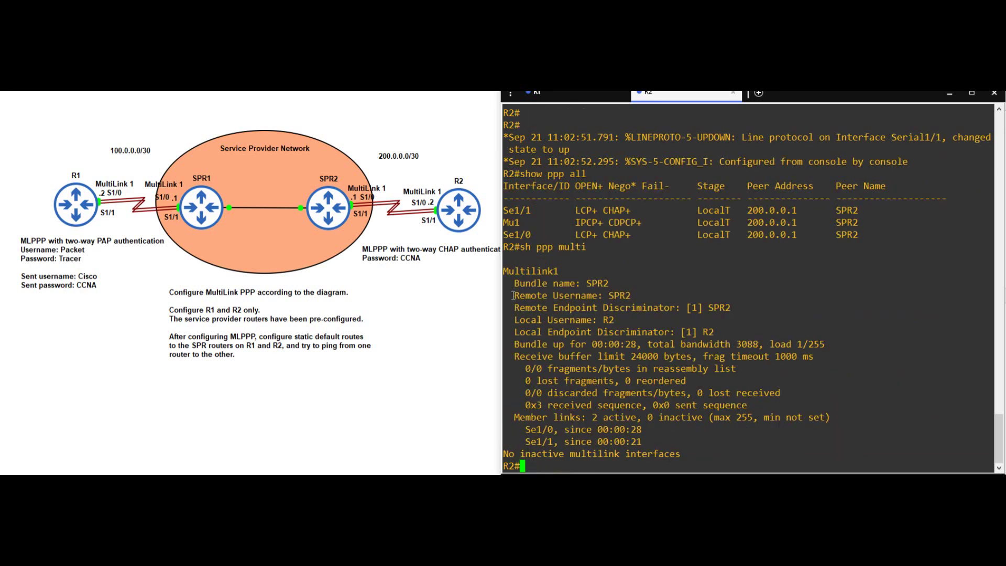
drag(513, 296, 655, 296)
click(528, 319)
drag(504, 321, 601, 331)
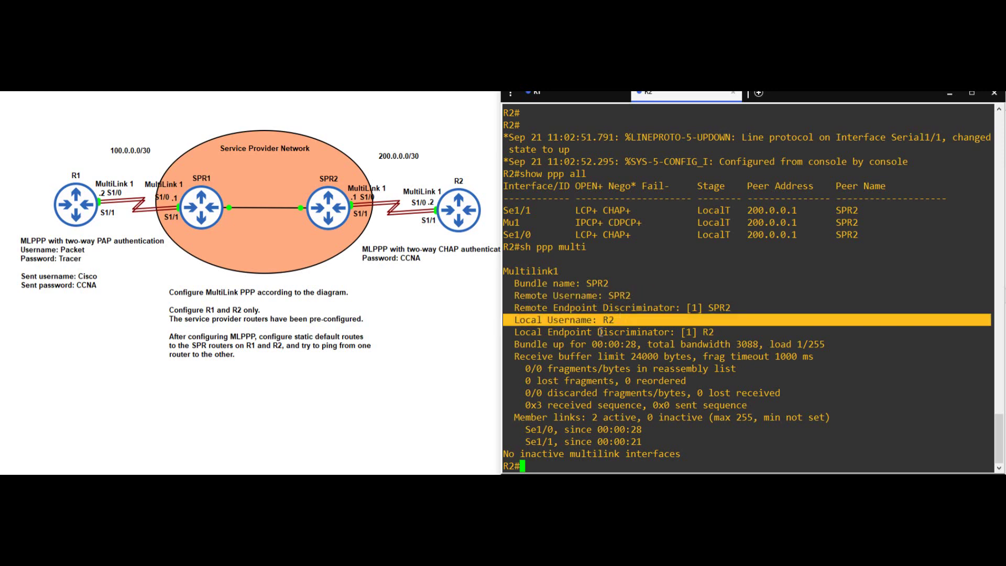
drag(511, 417, 701, 436)
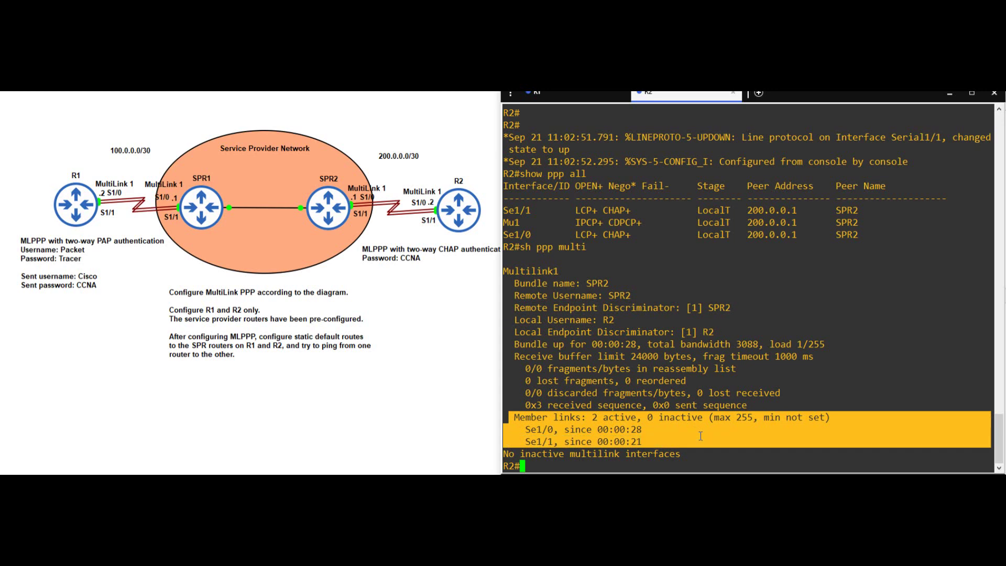
click(546, 466)
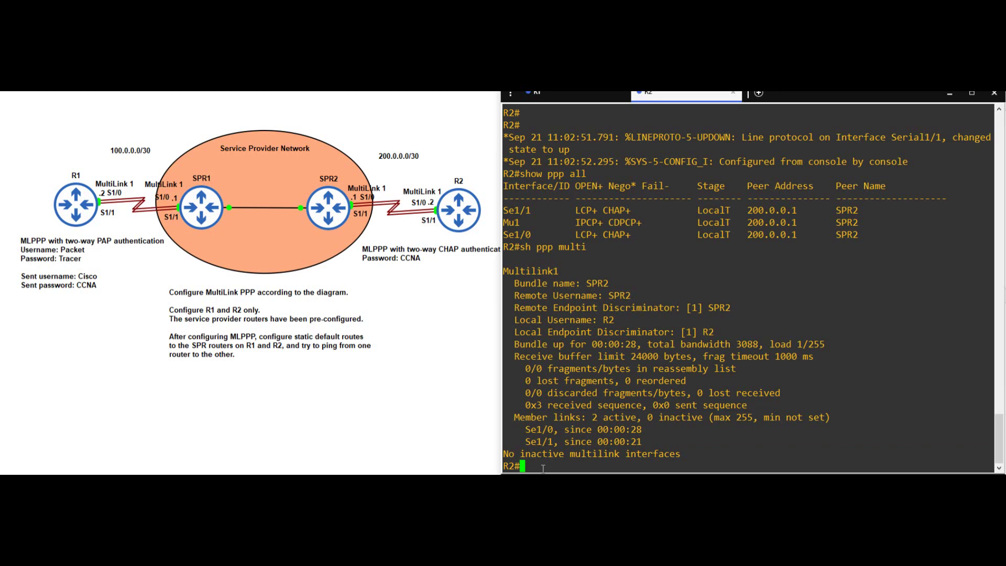
text(ping 200.0.0.1)
key(Return)
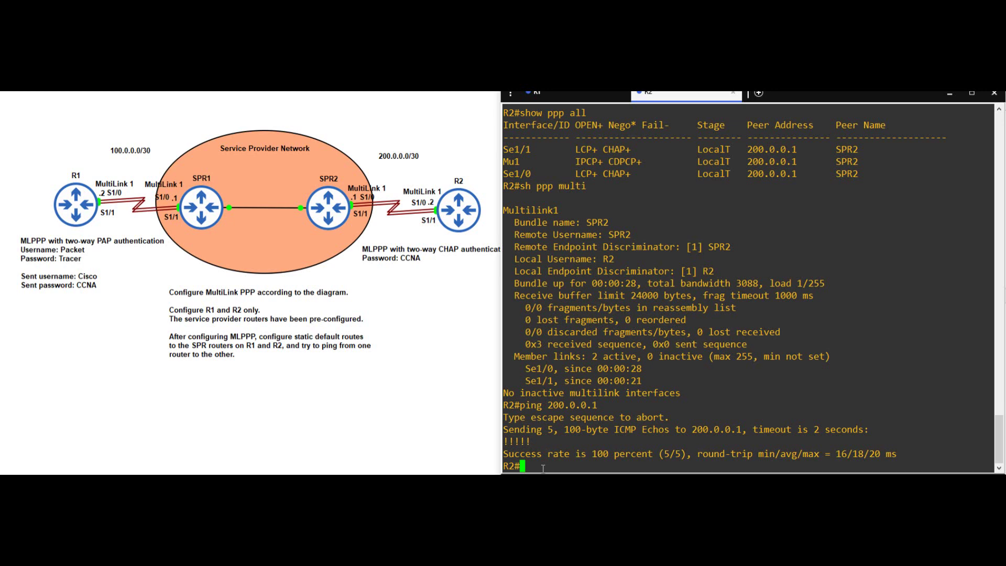
- Add a static default route 0.0.0.0 0.0.0.0 via 200.0.0.1 on R2
text(conf t)
key(Return)
text(ip)
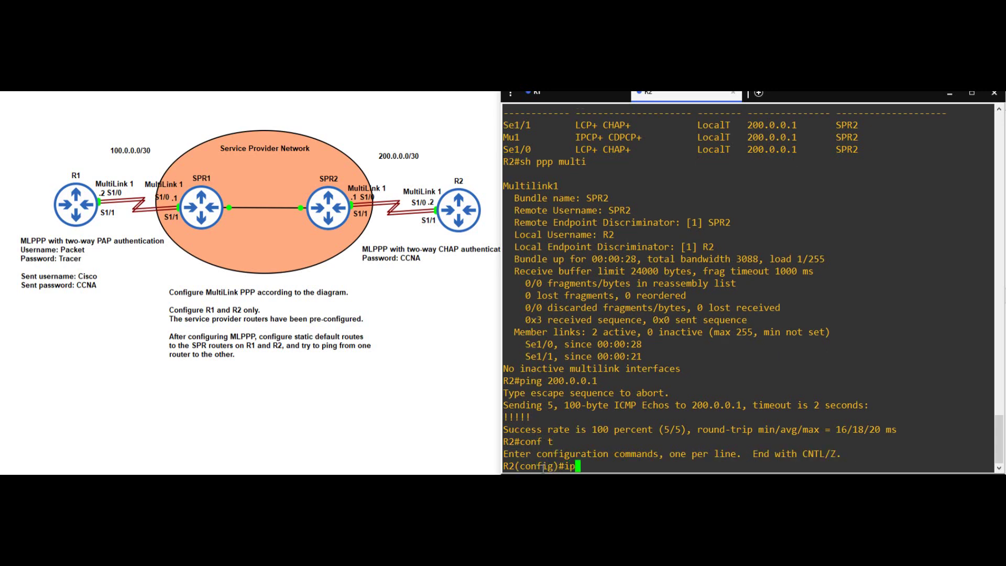
text( route 0.0.0.0 0.0.0.0)
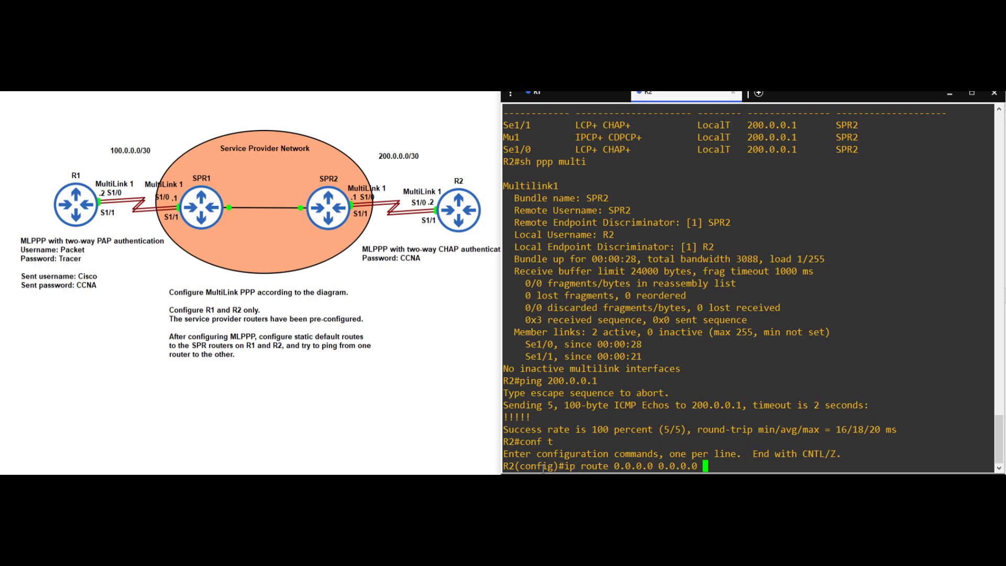
text( 200.0.0.1)
key(Return)
- Confirm the default route in R2's routing table, then bring up R1's console
text(do sh ip ro)
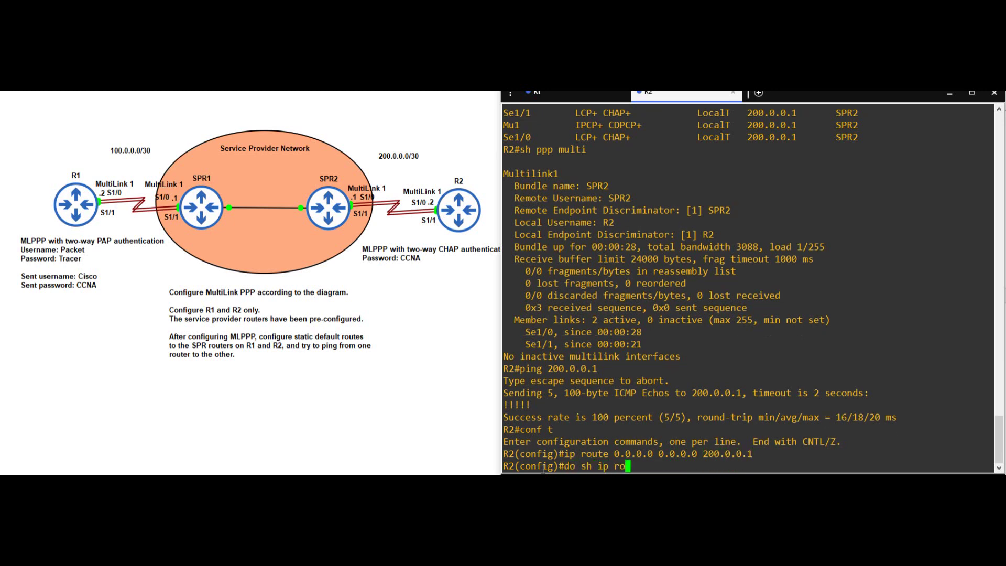
text(ute)
key(Return)
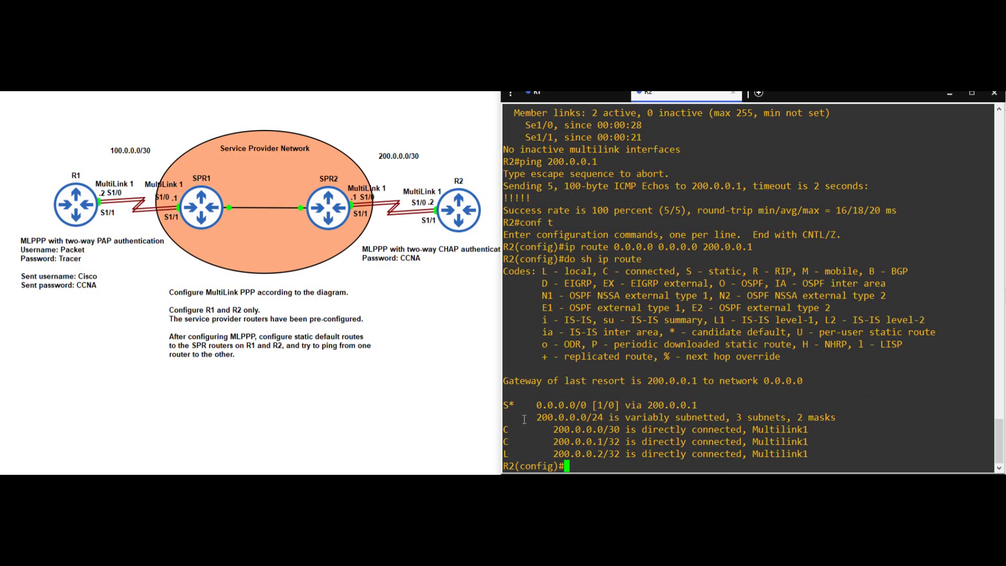
drag(502, 405, 703, 403)
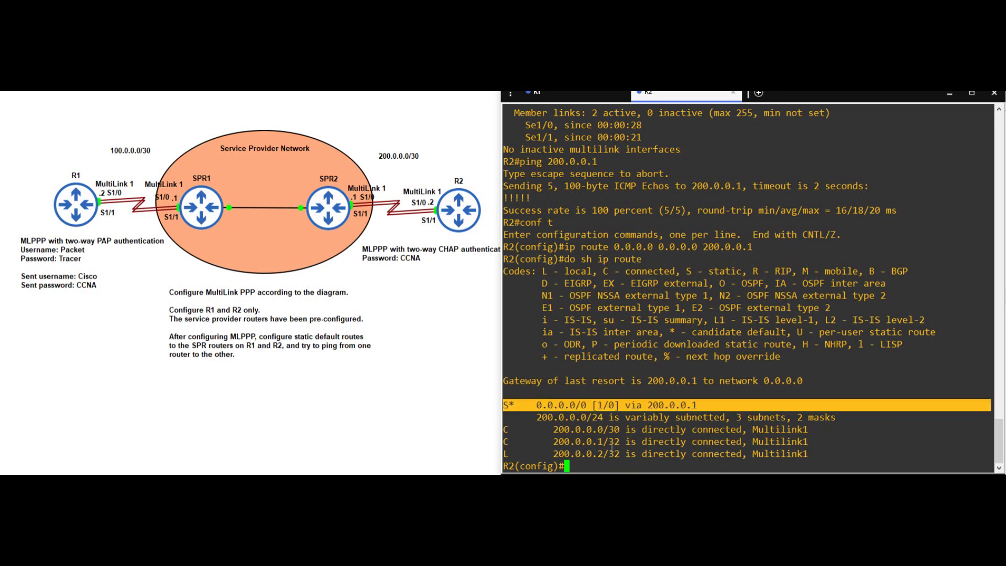
click(582, 467)
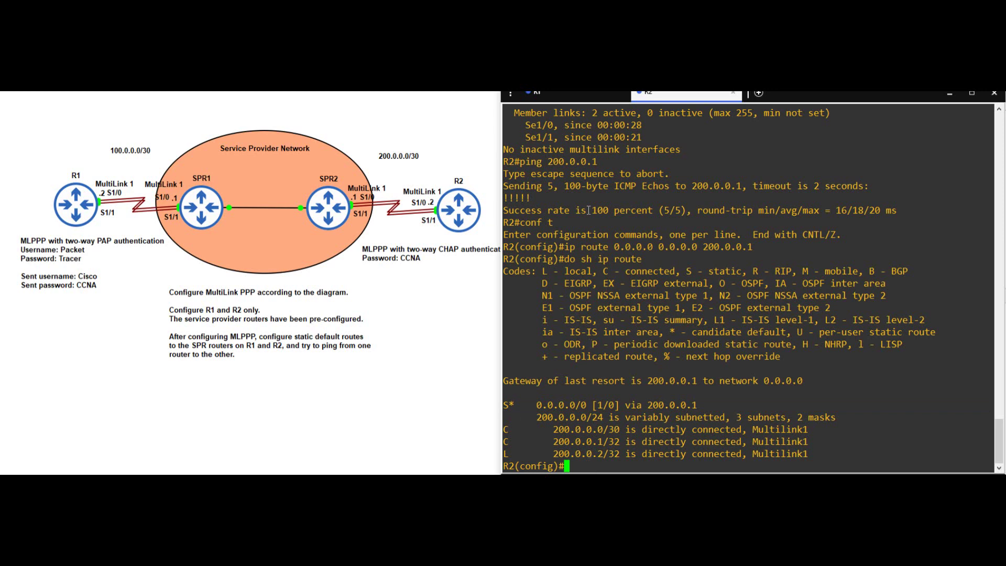
click(572, 97)
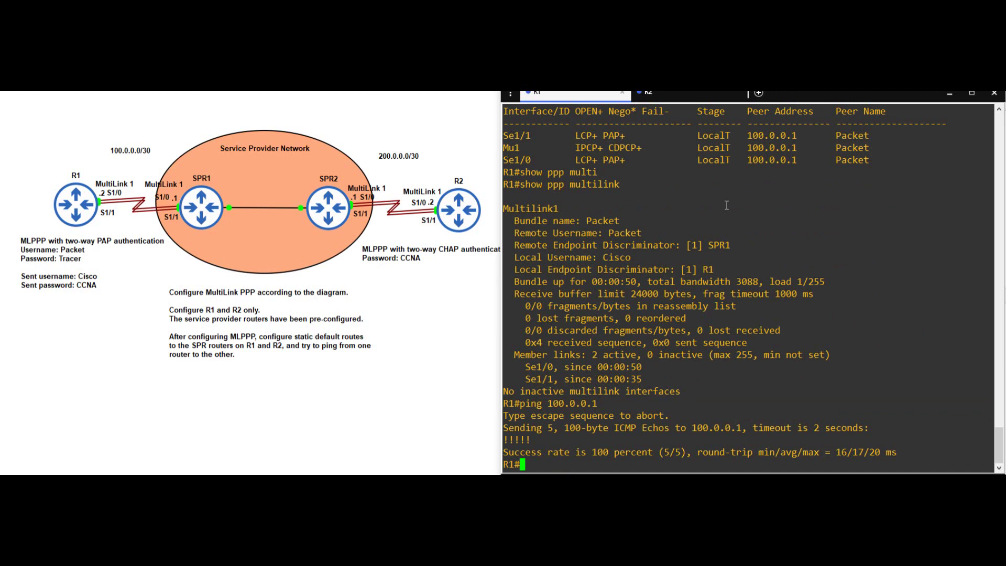
- Add a static default route 0.0.0.0 0.0.0.0 via 100.0.0.1 on R1
text(conf t)
key(Return)
text(ip rou)
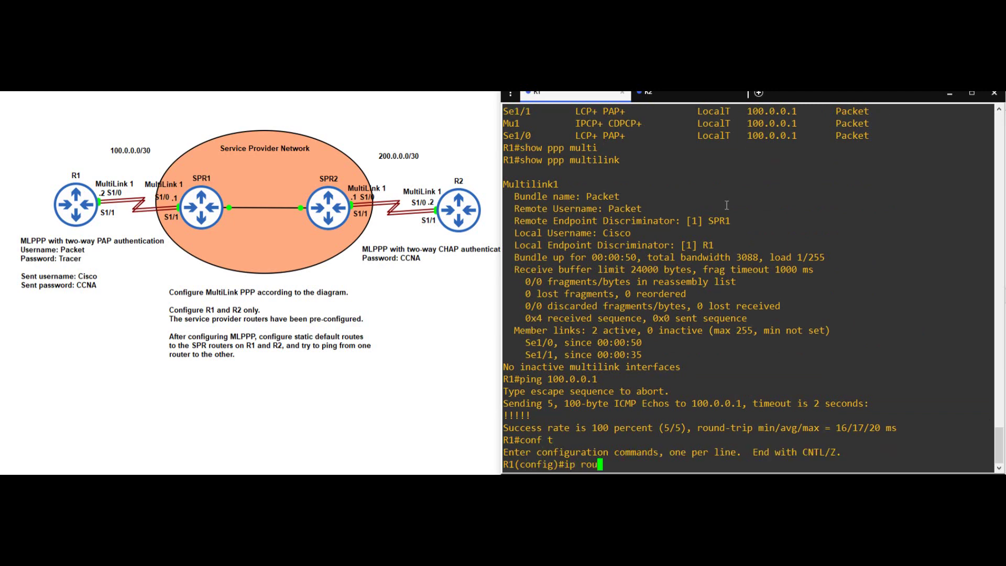
text(te 0.0.0.0 0.0.0.0 100.0.0.1)
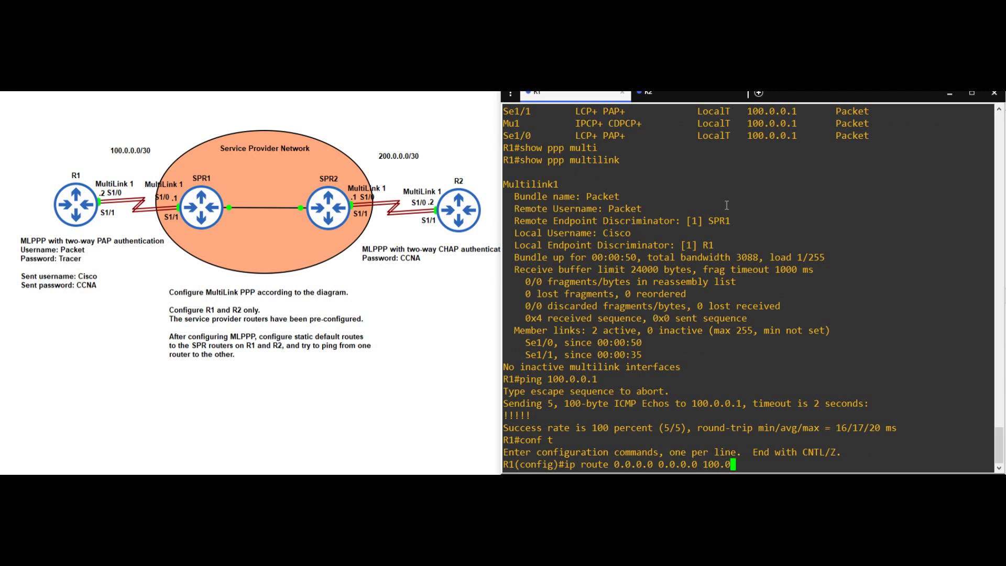
key(Return)
- Verify the default route in R1's routing table and ping R2 at 200.0.0.2 successfully
text(do sh ip route)
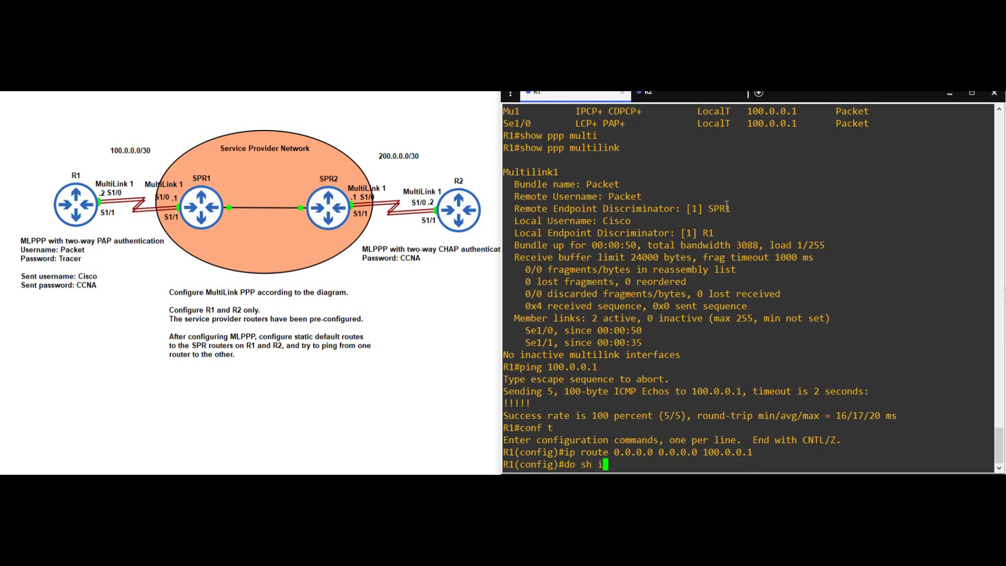
key(Return)
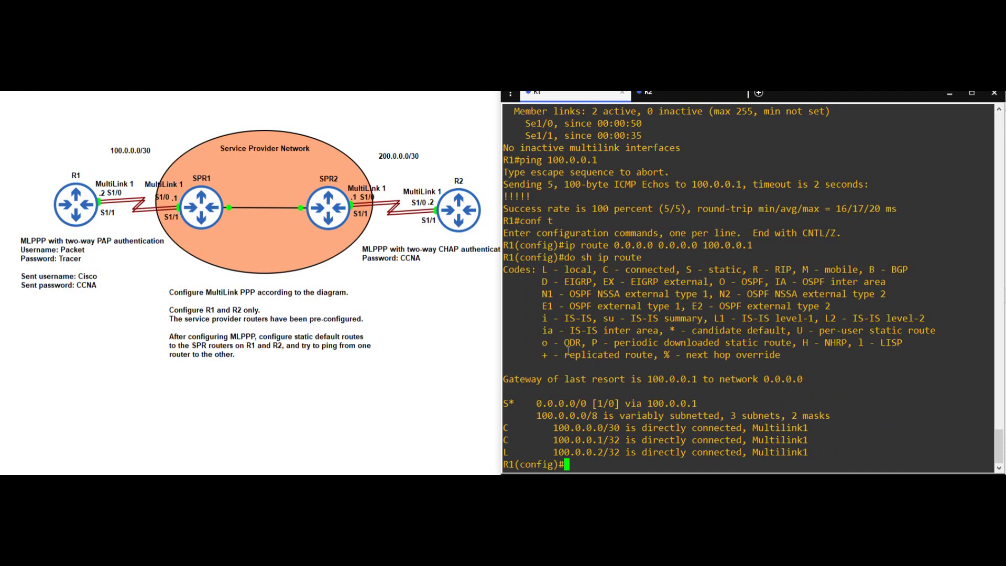
drag(503, 403, 712, 404)
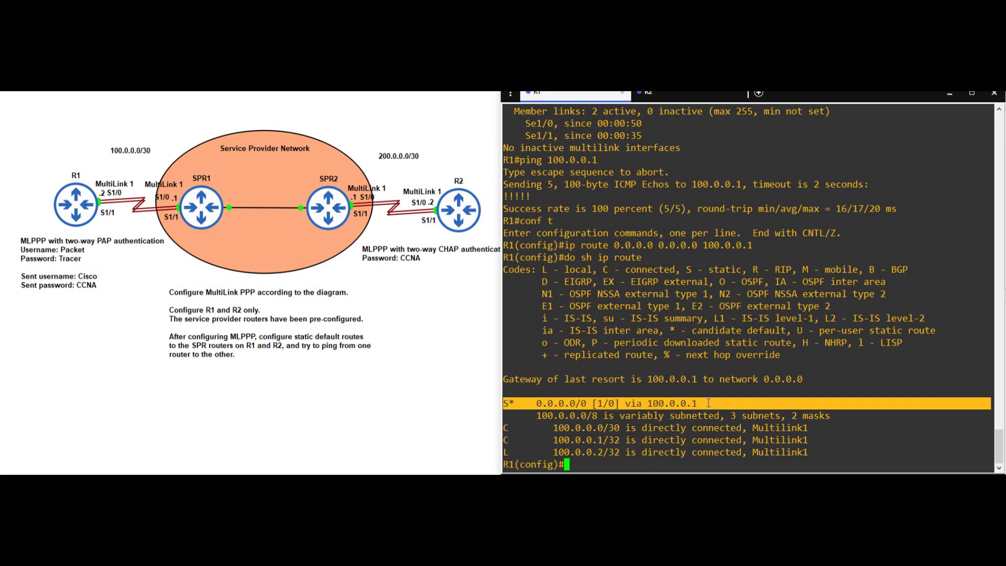
click(576, 463)
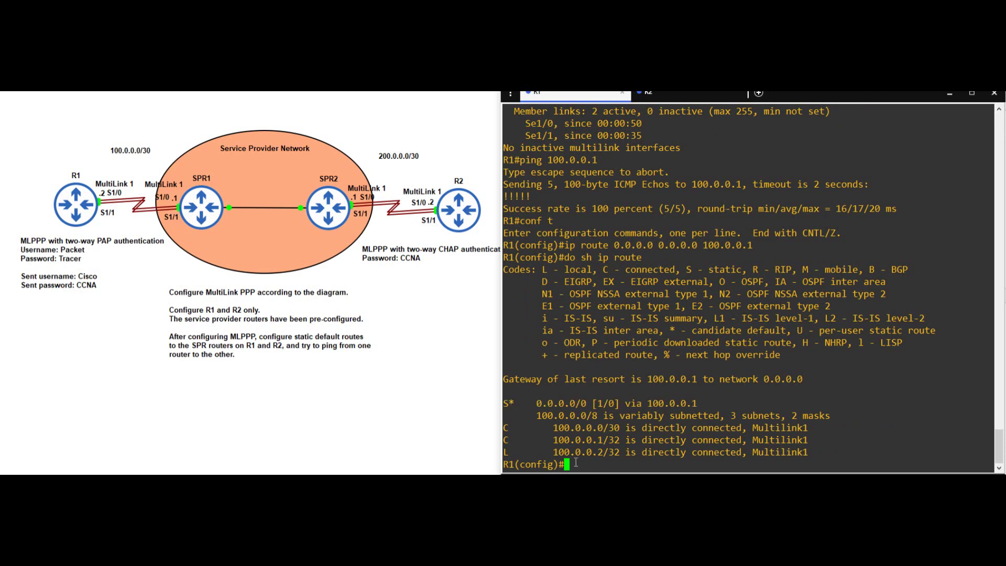
text(do ping 200.0.0.2)
key(Return)
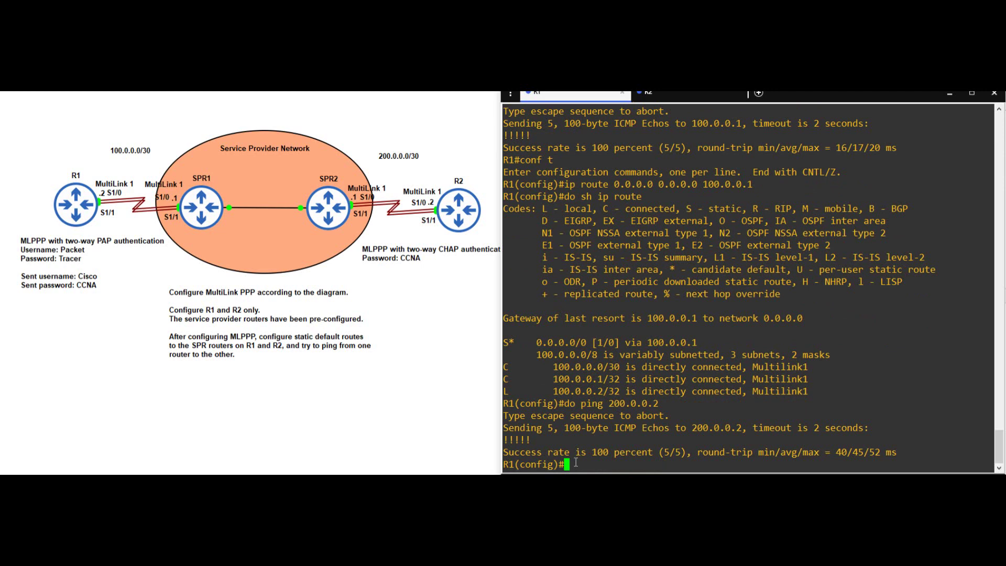